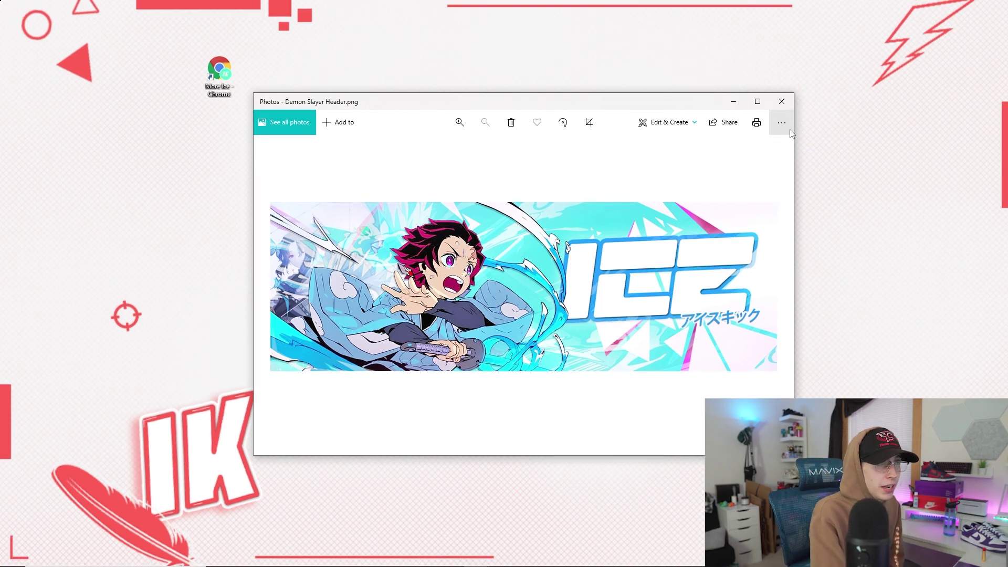
Close the Photos preview of Demon Slayer Header.png to return to the desktop
left_click(784, 103)
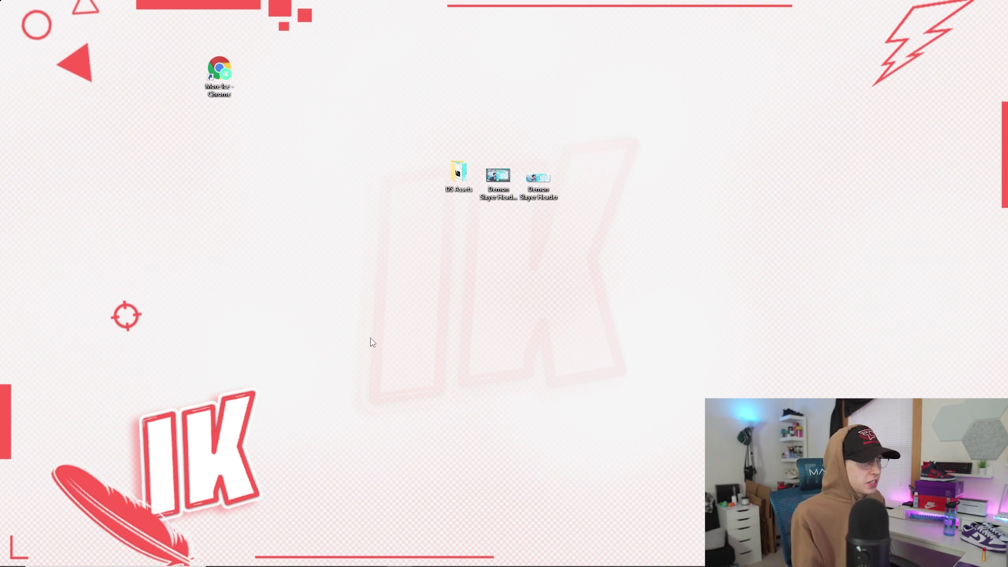
Open DS Assets and look over the HNERVWarning font and the header template image
double_click(462, 175)
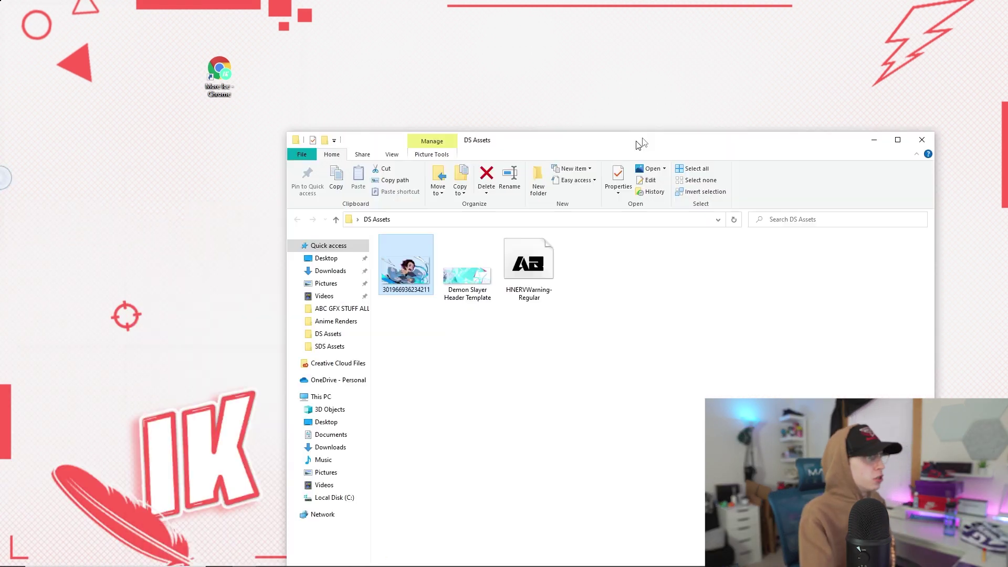
left_click_drag(581, 49, 570, 55)
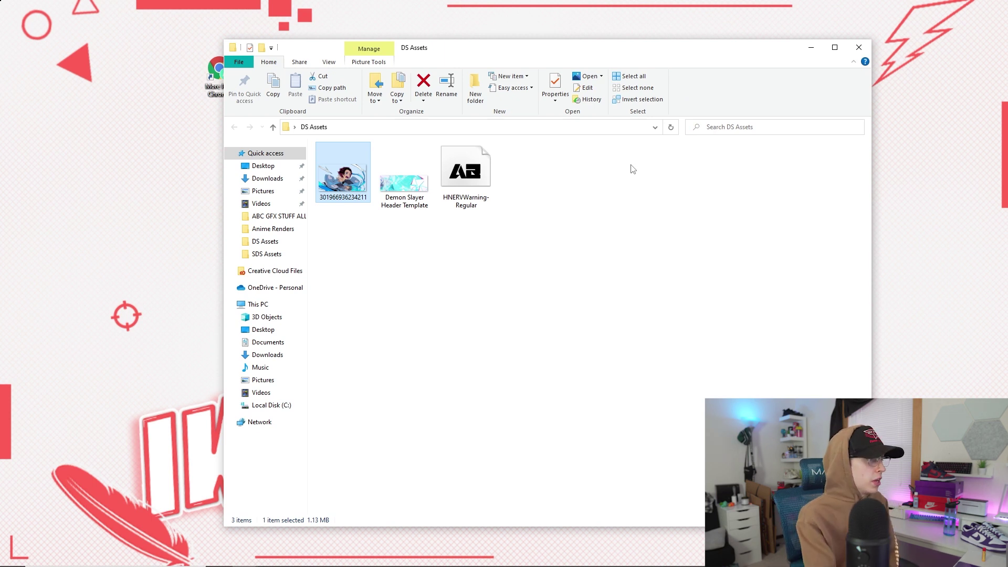
left_click(473, 171)
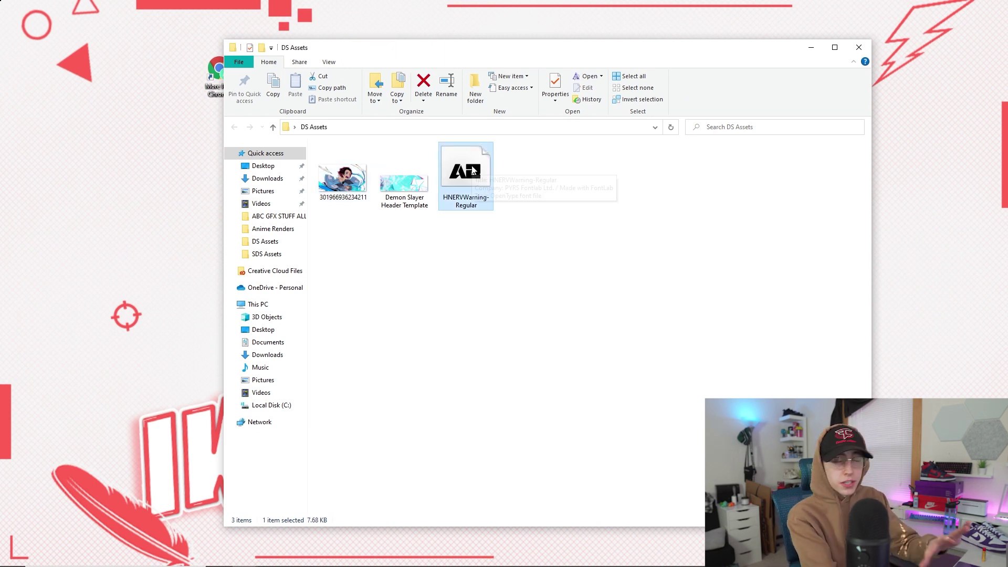
double_click(383, 178)
left_click_drag(511, 105, 542, 130)
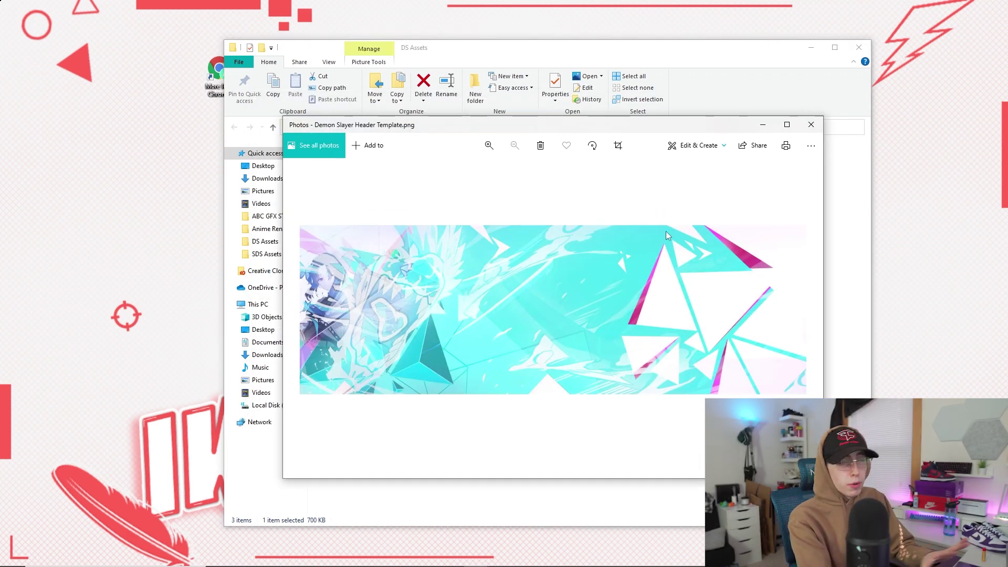
left_click(811, 125)
Preview the character render, then reopen the finished Demon Slayer Header.png
double_click(338, 180)
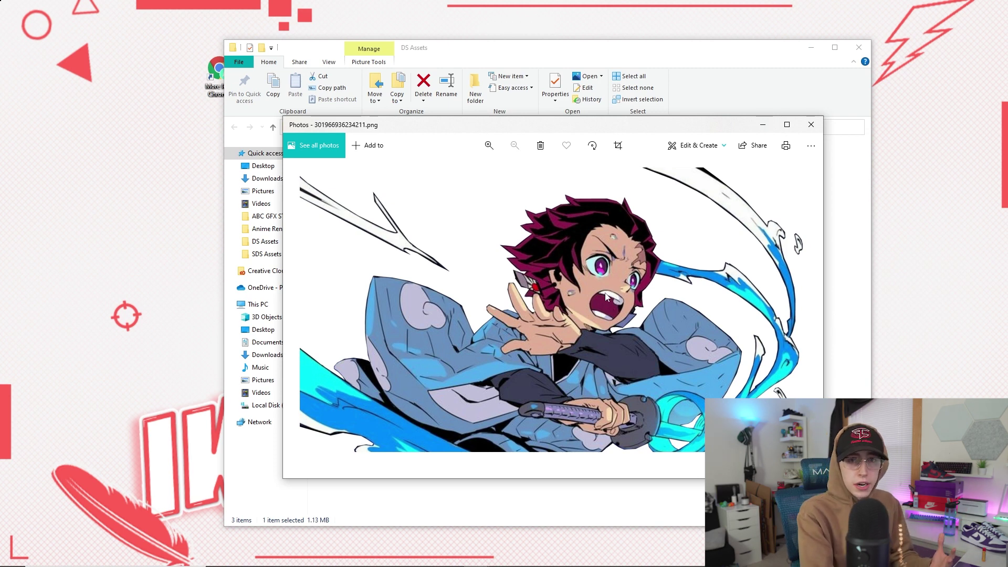
left_click(812, 125)
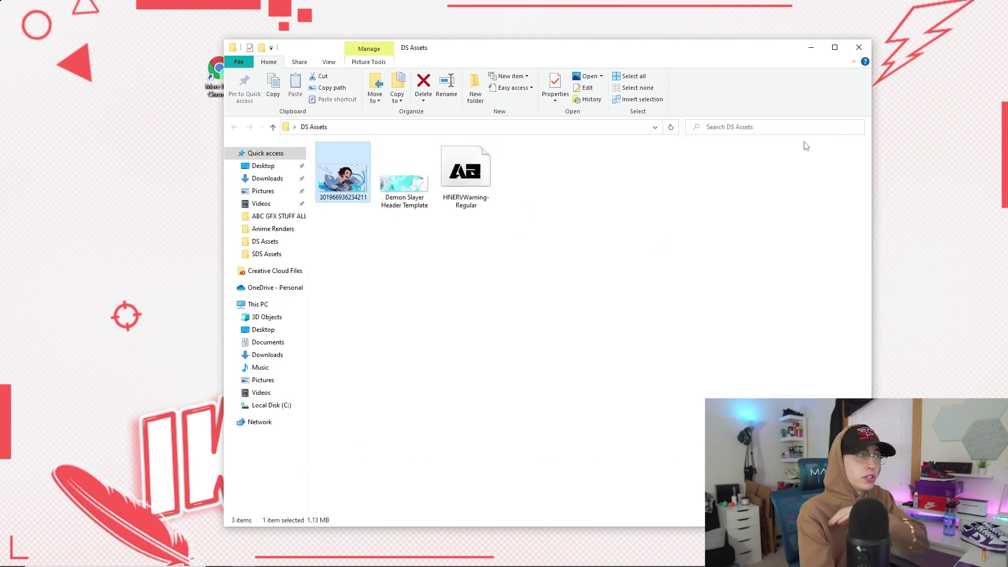
left_click(859, 48)
double_click(539, 181)
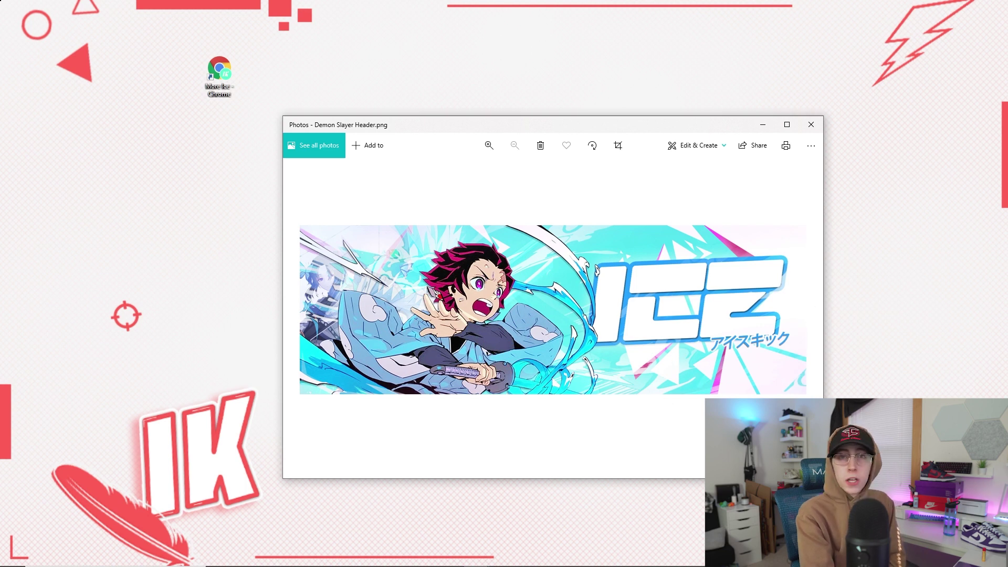
Open Demon Slayer Header Template (1500 × 500) in Pixlr E at pixlr.com/e
left_click(811, 124)
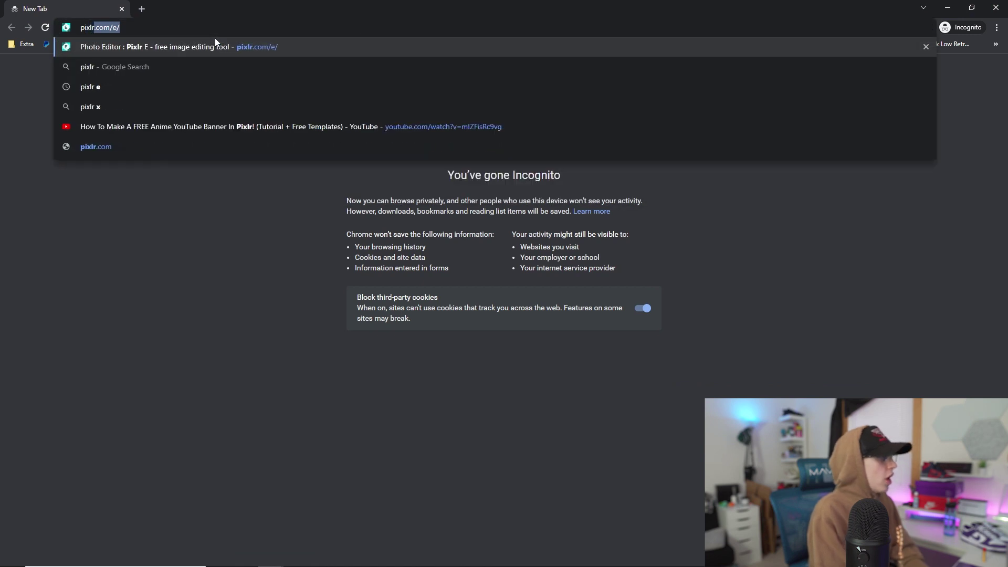
left_click(216, 39)
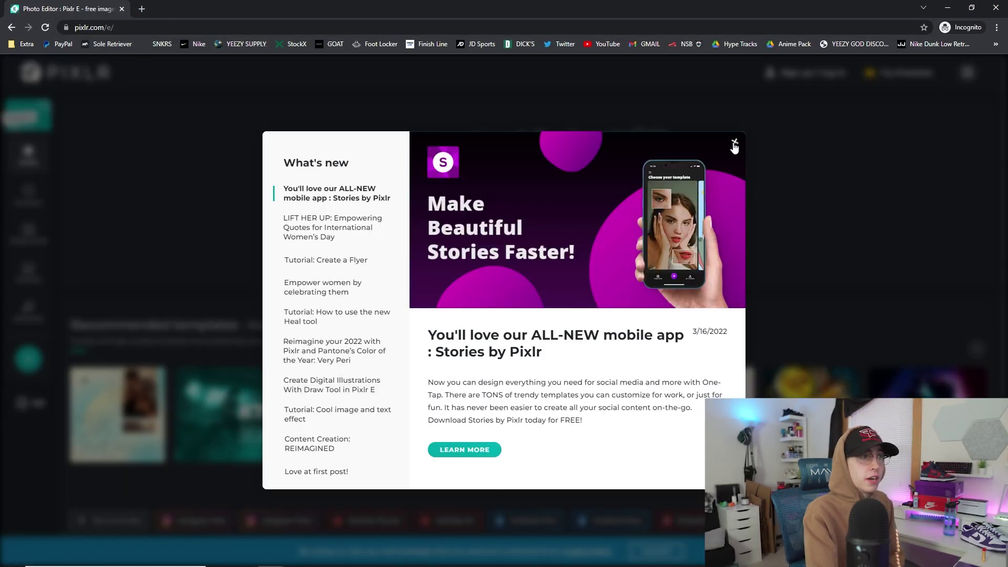
left_click(735, 144)
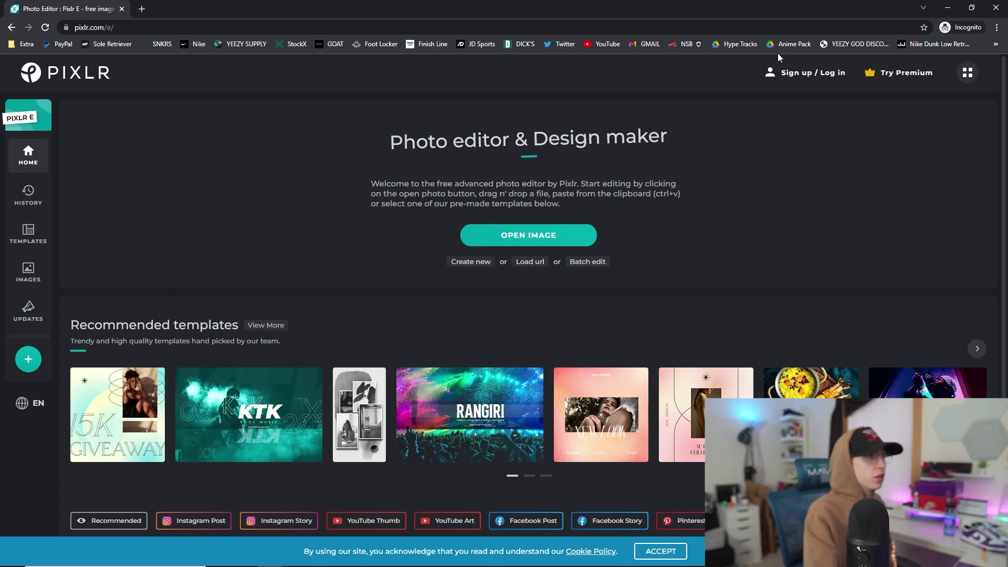
left_click(530, 236)
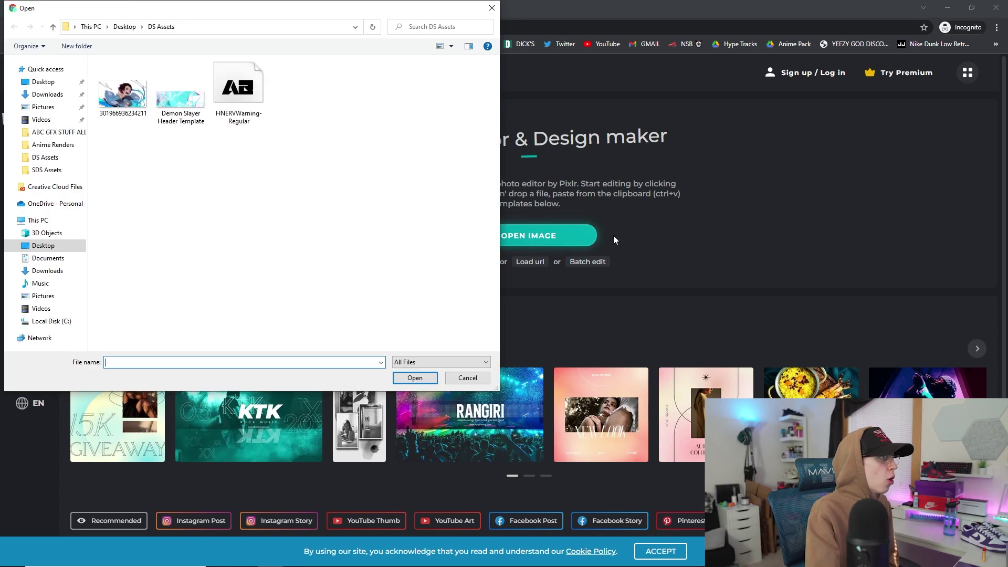
double_click(179, 97)
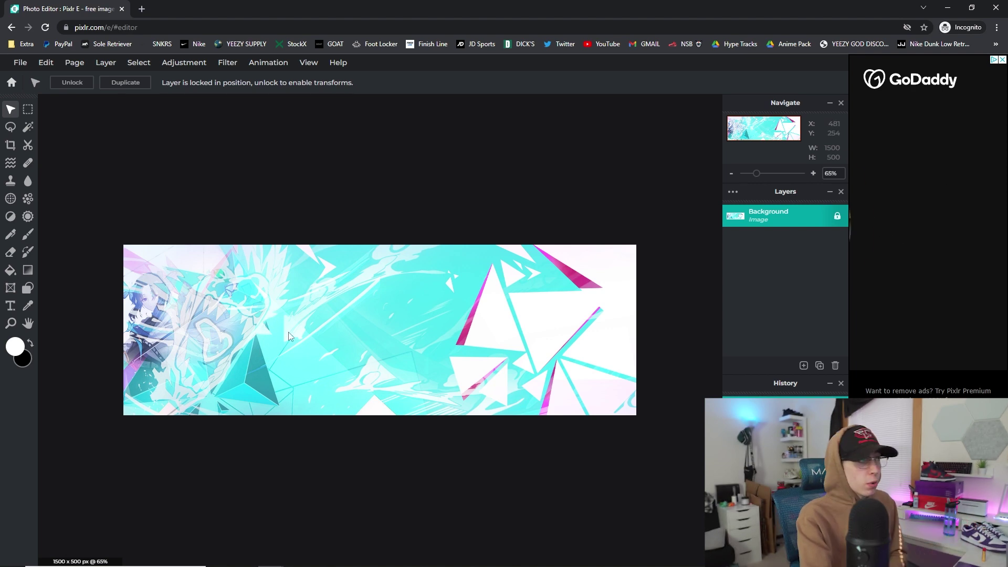
left_click(104, 62)
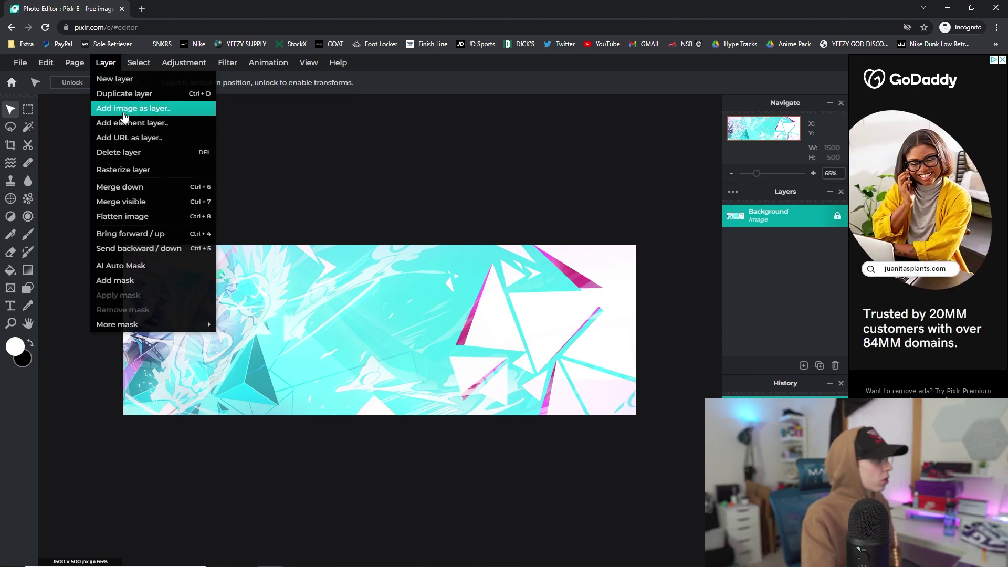
Add the character render PNG as a layer, scaled to 899 × 505 along the header's left edge
left_click(125, 108)
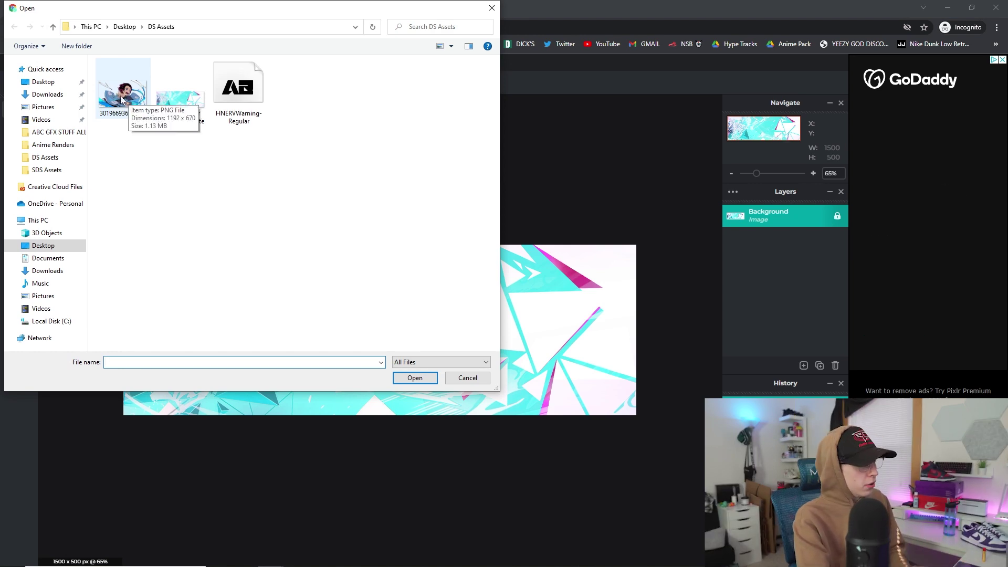
double_click(121, 96)
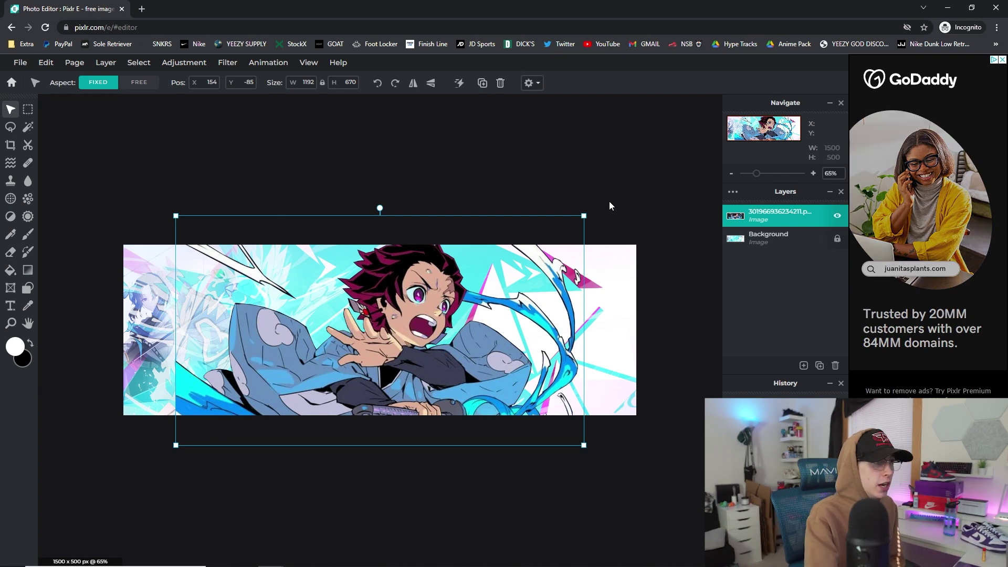
left_click_drag(584, 216, 501, 281)
left_click_drag(427, 303, 374, 272)
left_click_drag(442, 232, 432, 250)
left_click_drag(377, 275, 352, 279)
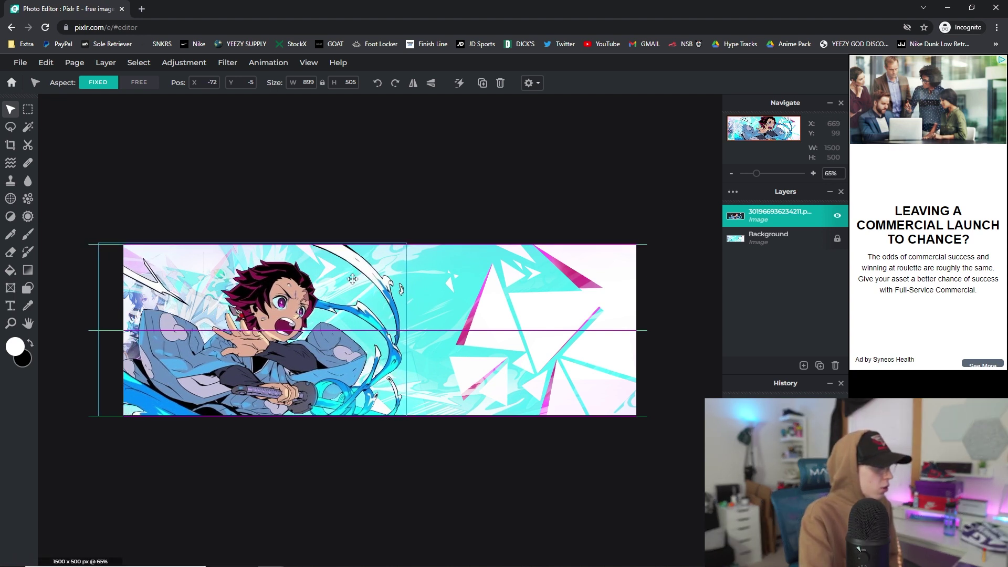
left_click(500, 151)
left_click(777, 216)
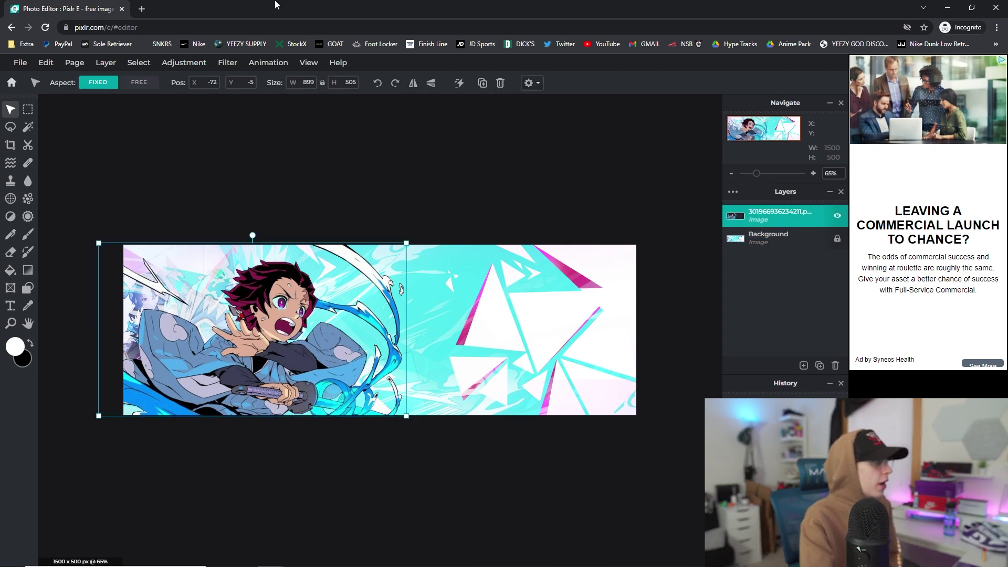
Set the character layer's brightness and contrast to 21 each and apply
left_click(193, 64)
left_click(198, 127)
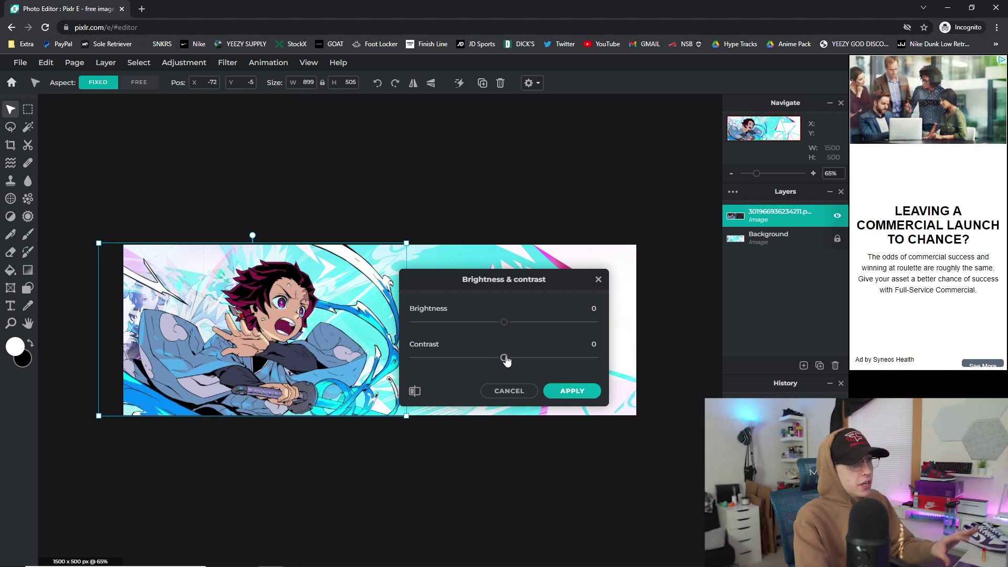
left_click_drag(505, 358, 523, 358)
left_click_drag(503, 323, 524, 323)
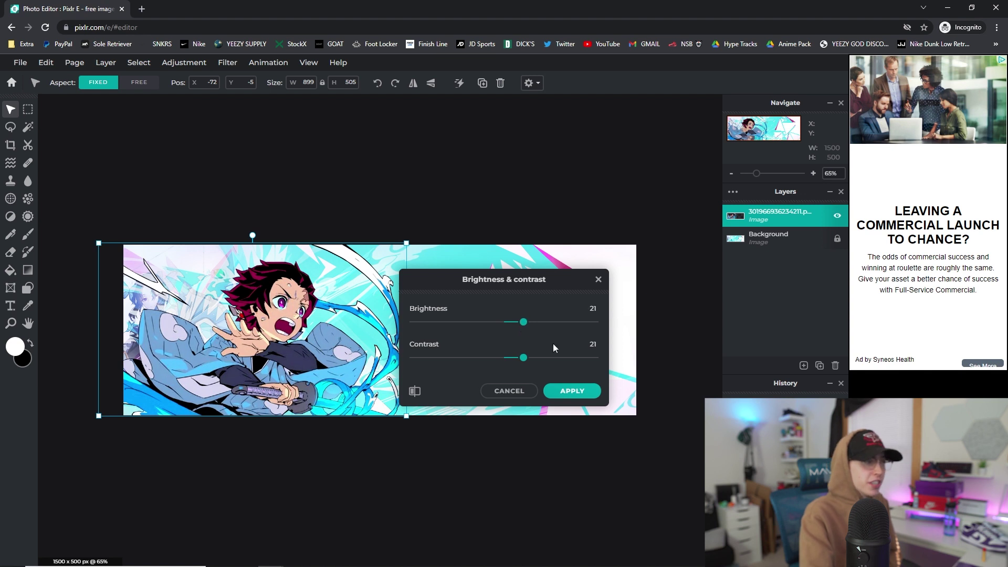
left_click(573, 390)
left_click(479, 468)
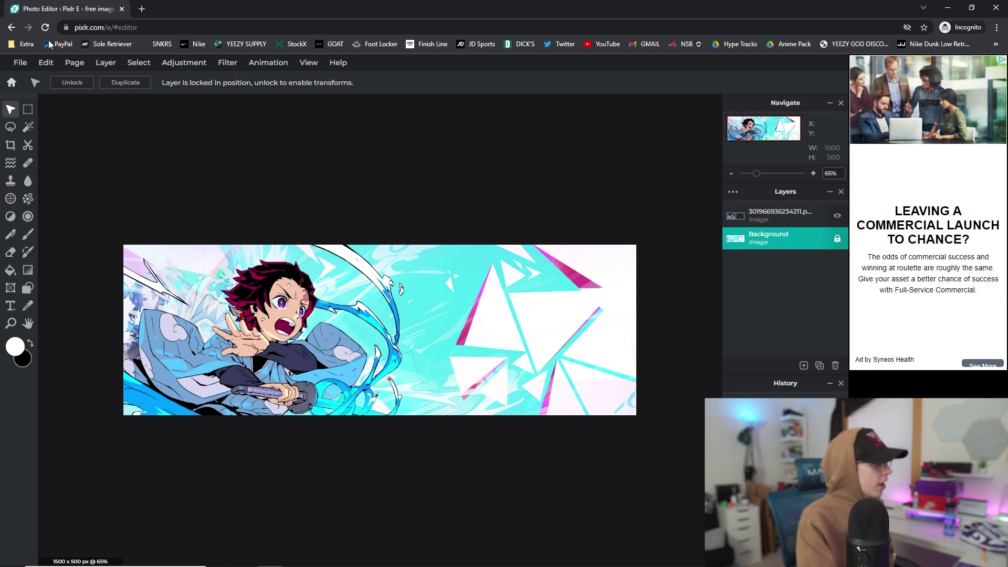
Load the HNERVWarning-Regular font from disk and use it for a new text box
left_click(11, 306)
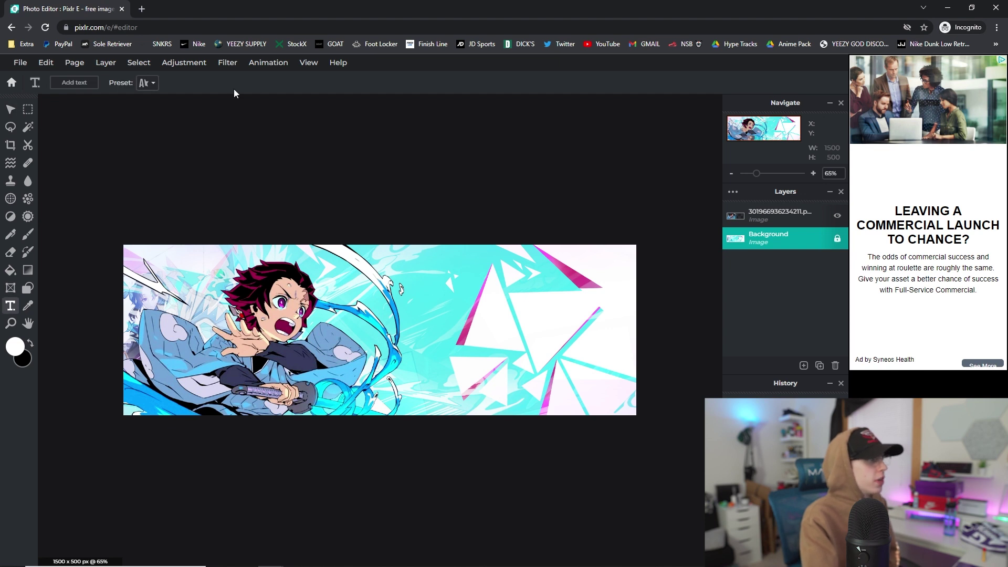
left_click(74, 83)
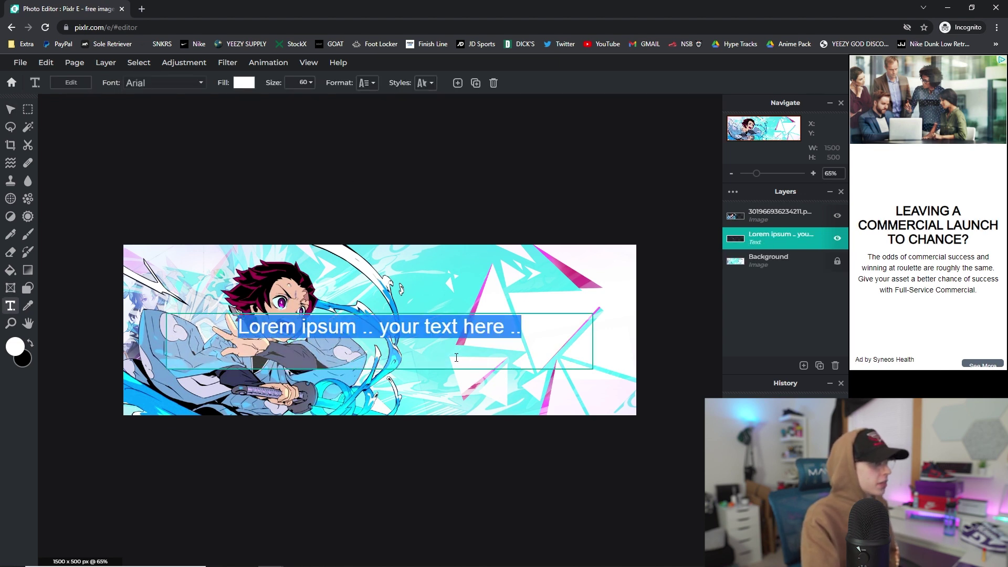
type("ICE")
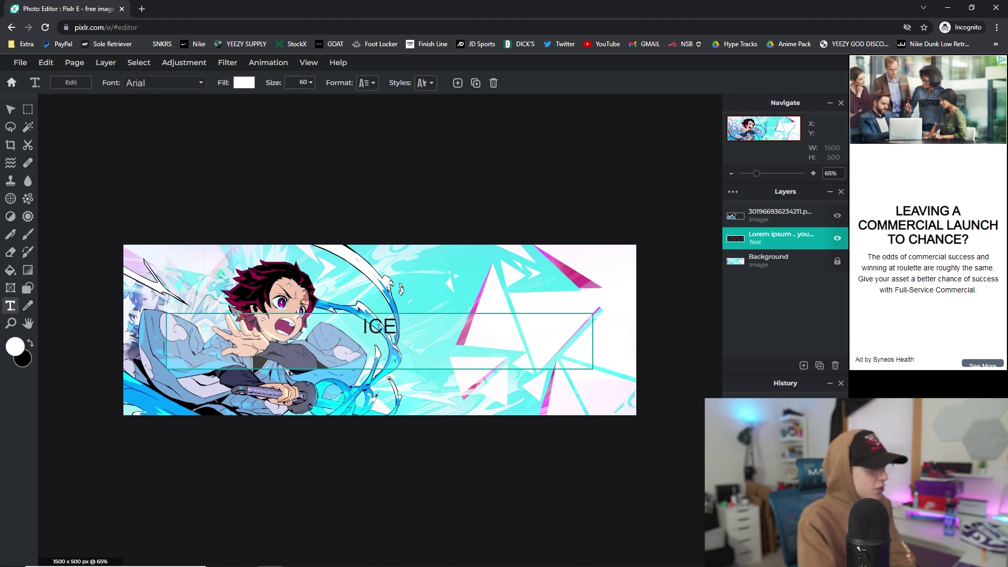
key("BackSpace")
key("BackSpace")
key("BackSpace")
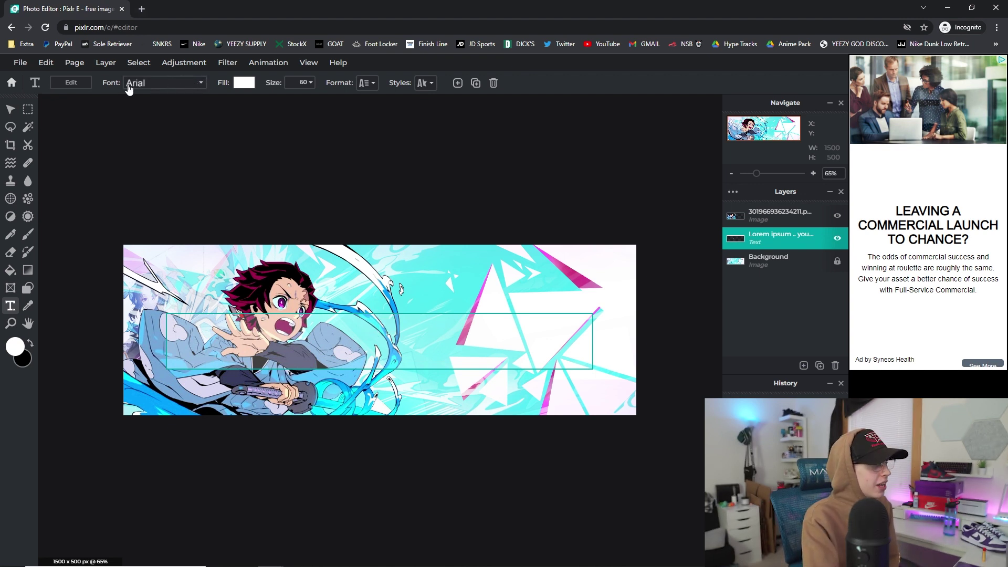
left_click(168, 85)
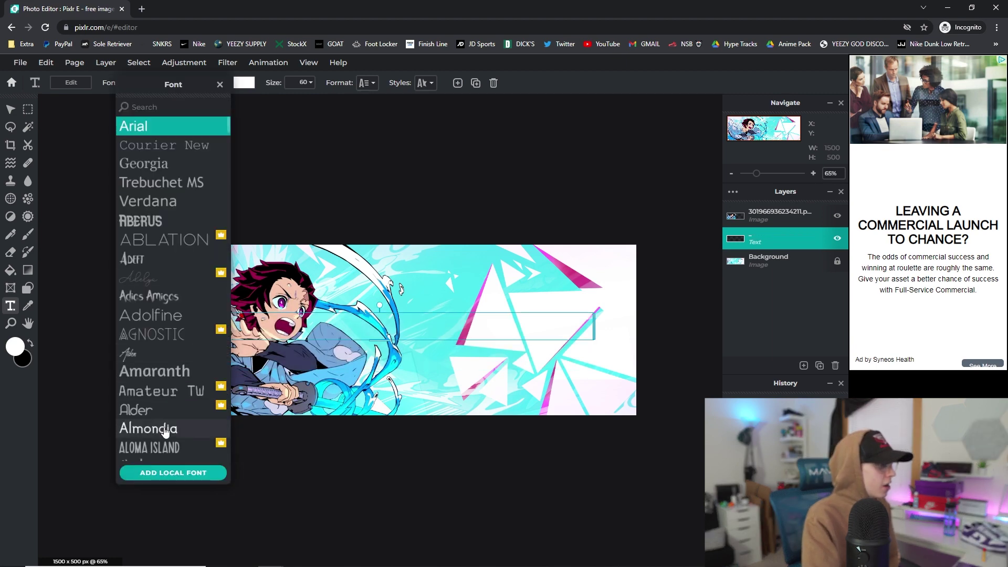
left_click(178, 473)
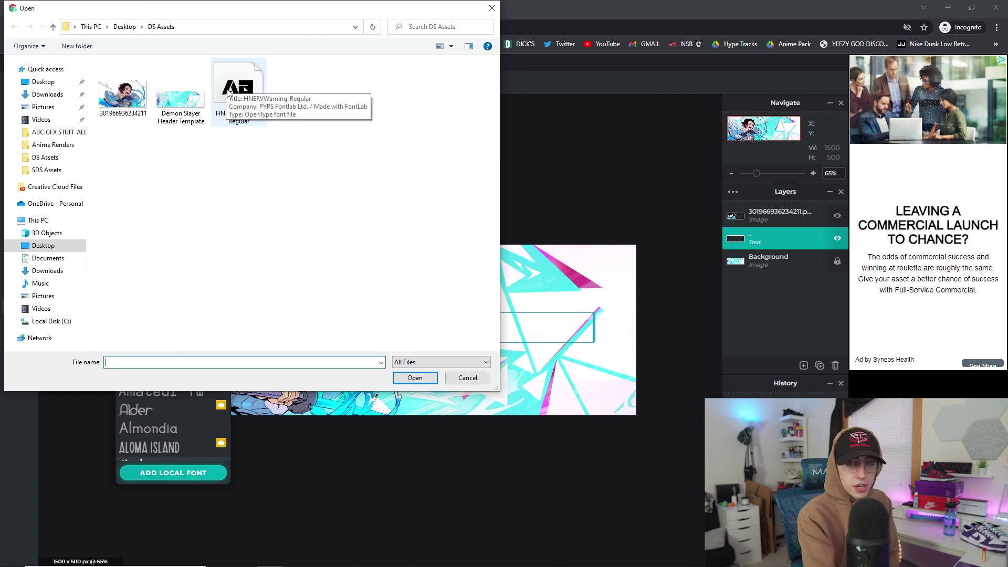
double_click(239, 96)
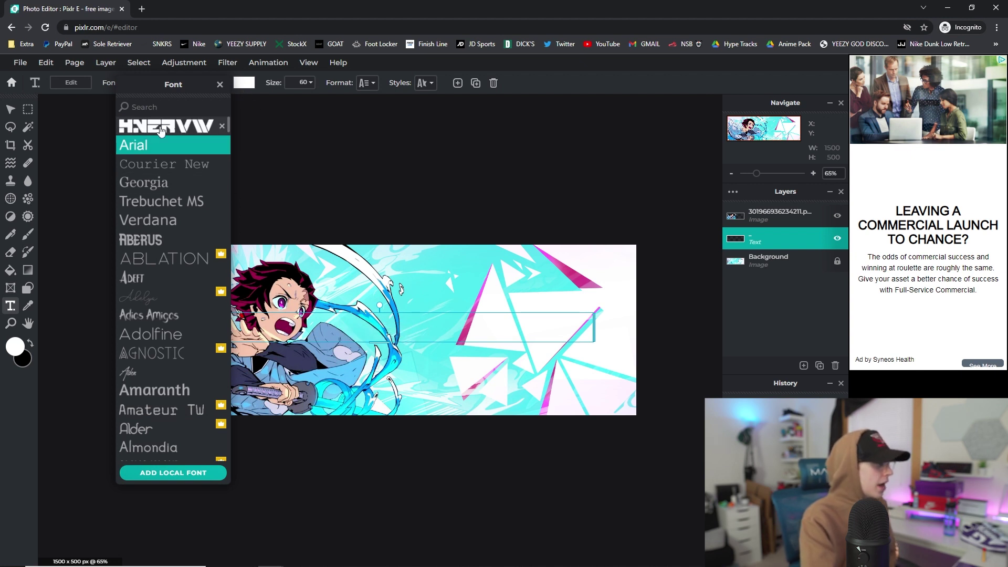
left_click(141, 132)
Type ICE in the text box and select all of it
left_click(379, 329)
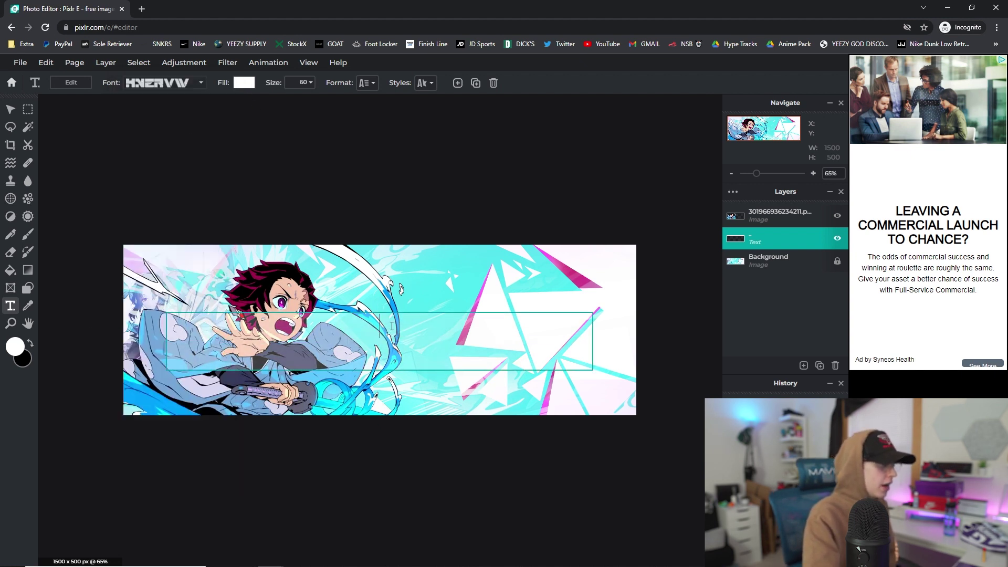
type("ICE")
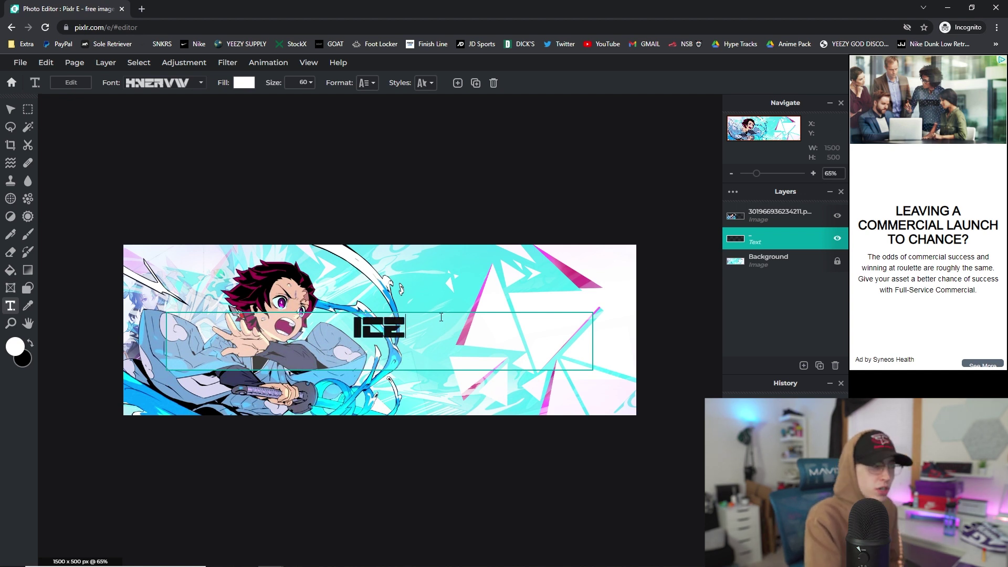
key("ctrl+a")
left_click(243, 82)
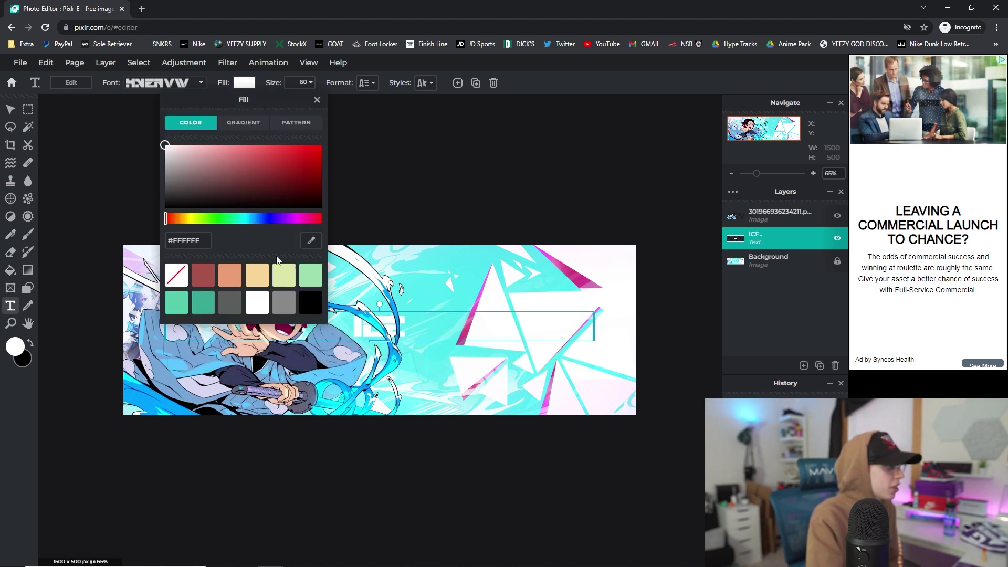
Enlarge the ICE text to size 200 and move it to the banner's right side
left_click(452, 314)
left_click_drag(403, 314, 452, 314)
left_click(300, 83)
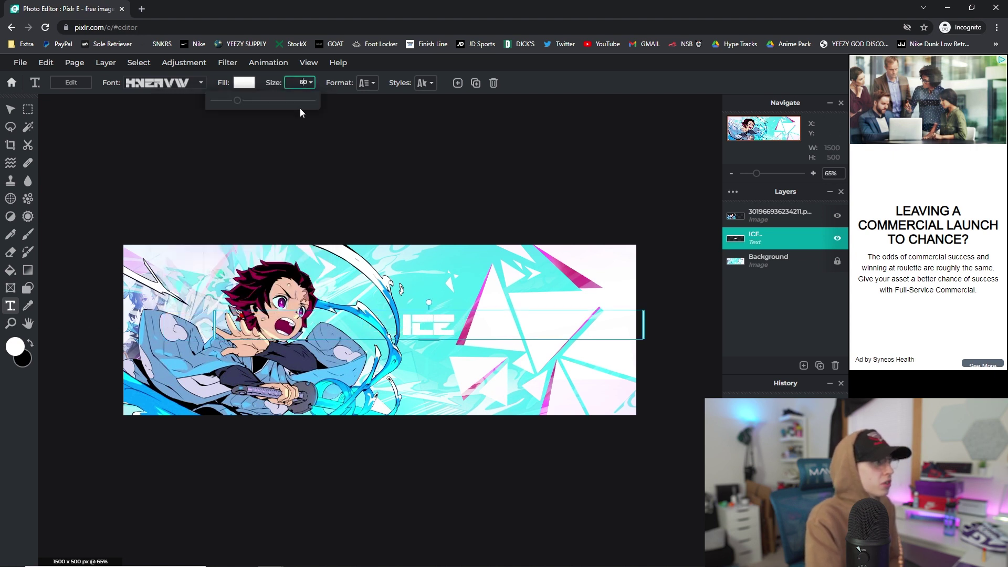
left_click_drag(238, 104, 261, 107)
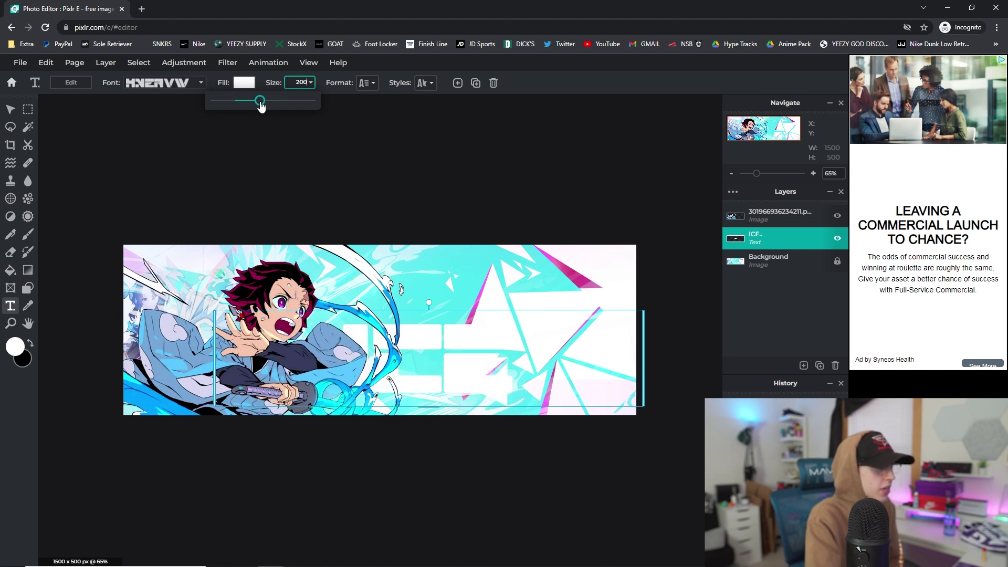
left_click_drag(422, 359, 495, 324)
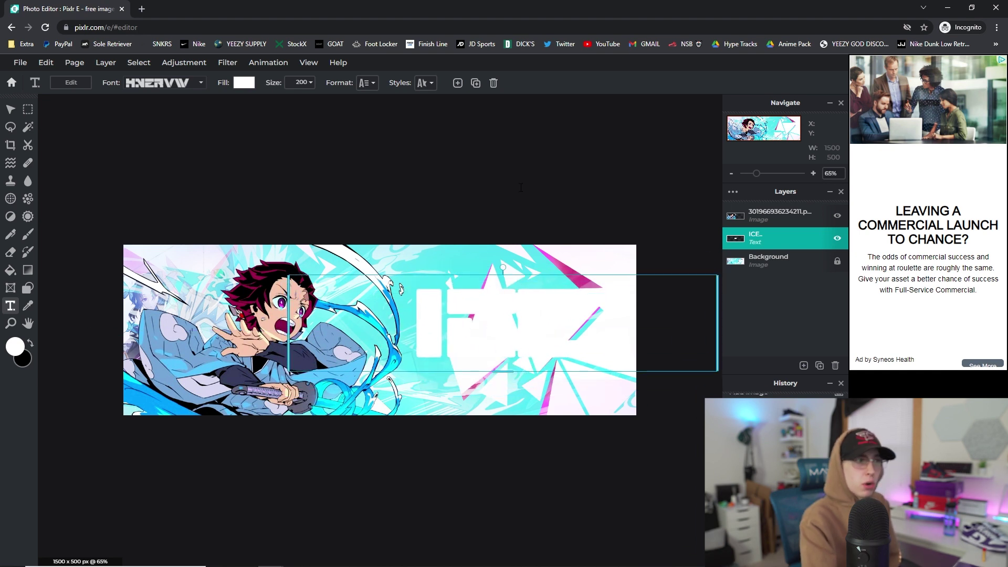
Hide the template Background layer and nudge the ICE text slightly right
left_click(530, 146)
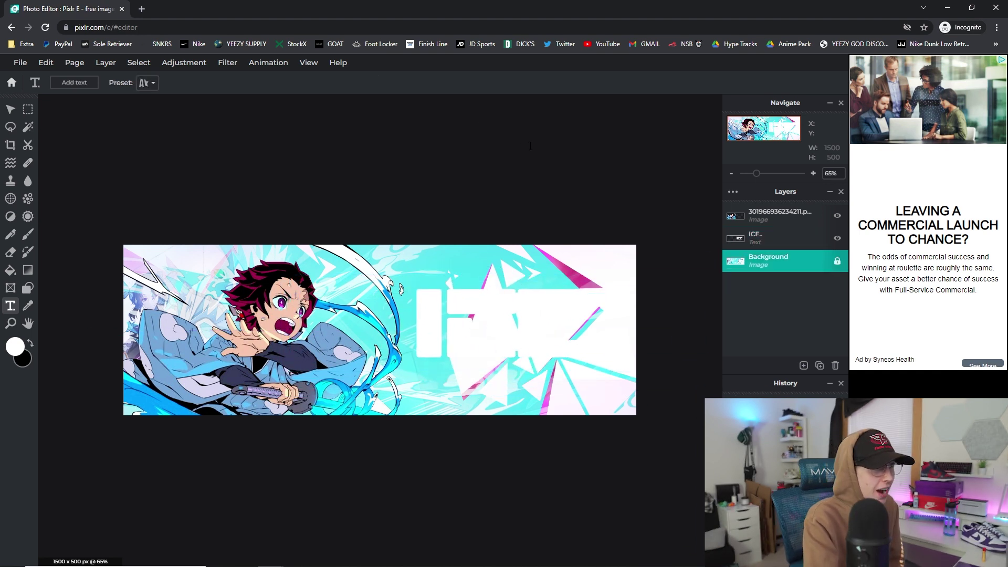
right_click(771, 262)
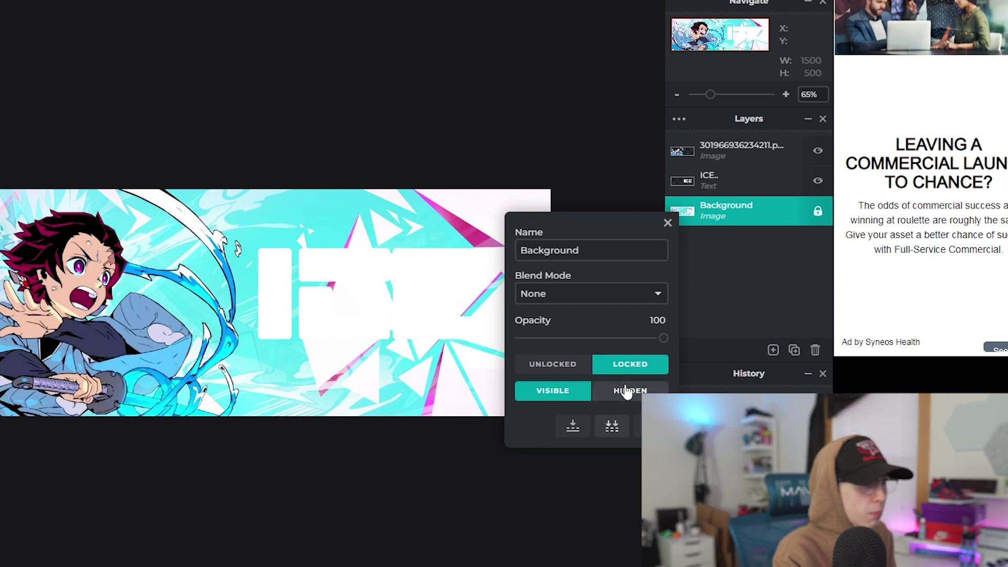
left_click(627, 393)
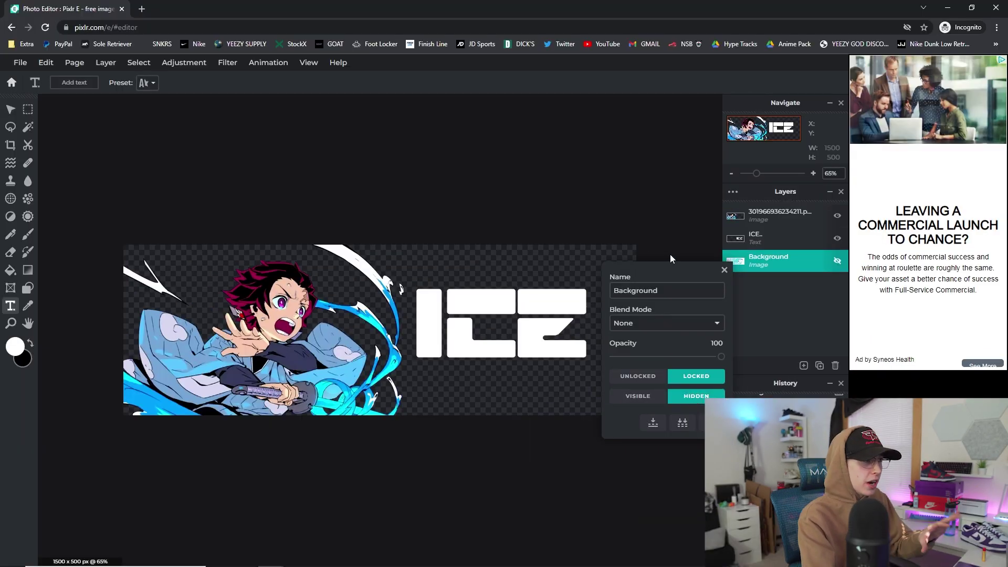
left_click(724, 271)
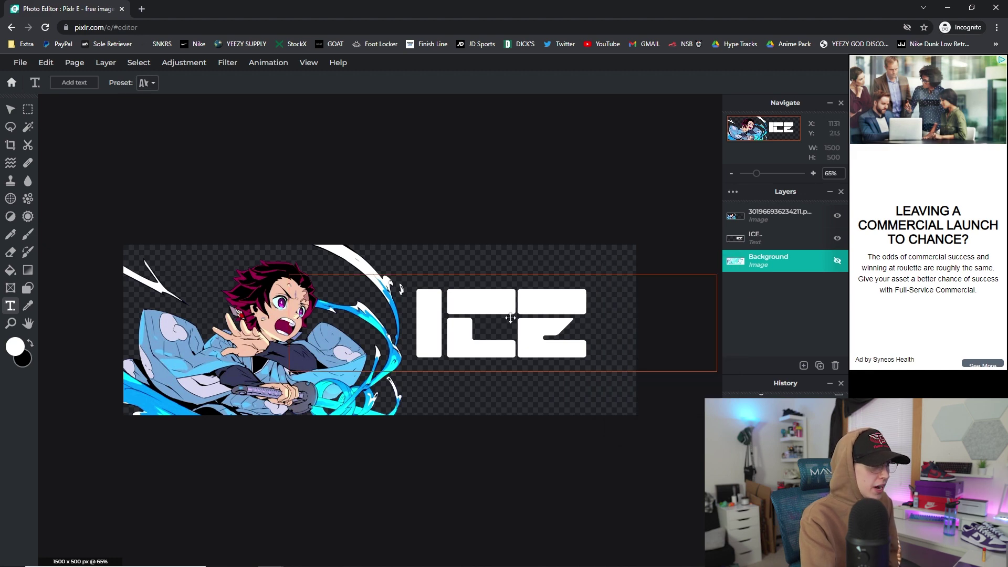
left_click(509, 324)
left_click_drag(508, 324, 515, 329)
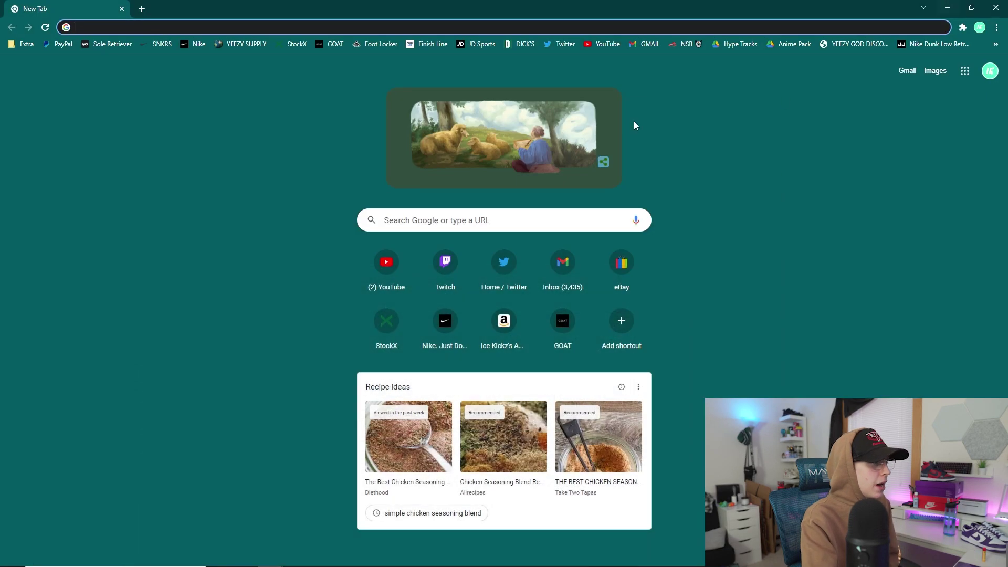
View the finished Demon Slayer Header.png in Photos for reference, then return to the browser
left_click(948, 7)
left_click(948, 8)
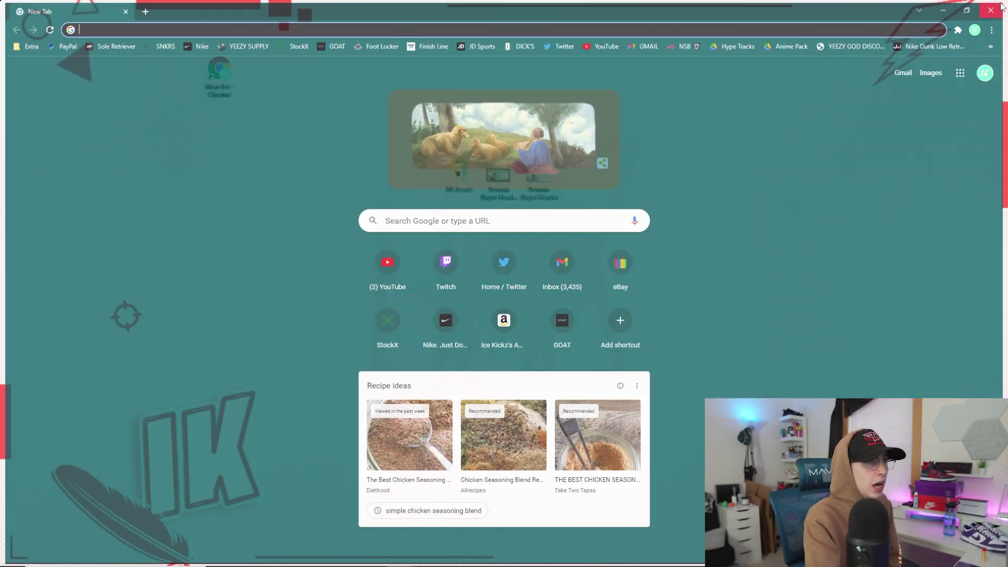
double_click(536, 179)
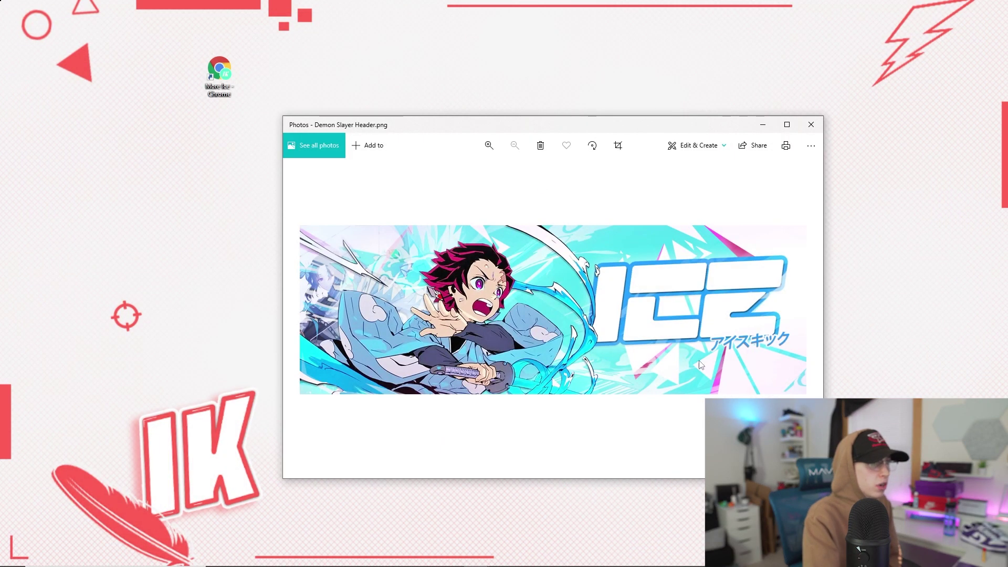
left_click(763, 124)
right_click(279, 561)
left_click(279, 561)
Restore the Pixlr window and make the ICE text italic
left_click(305, 505)
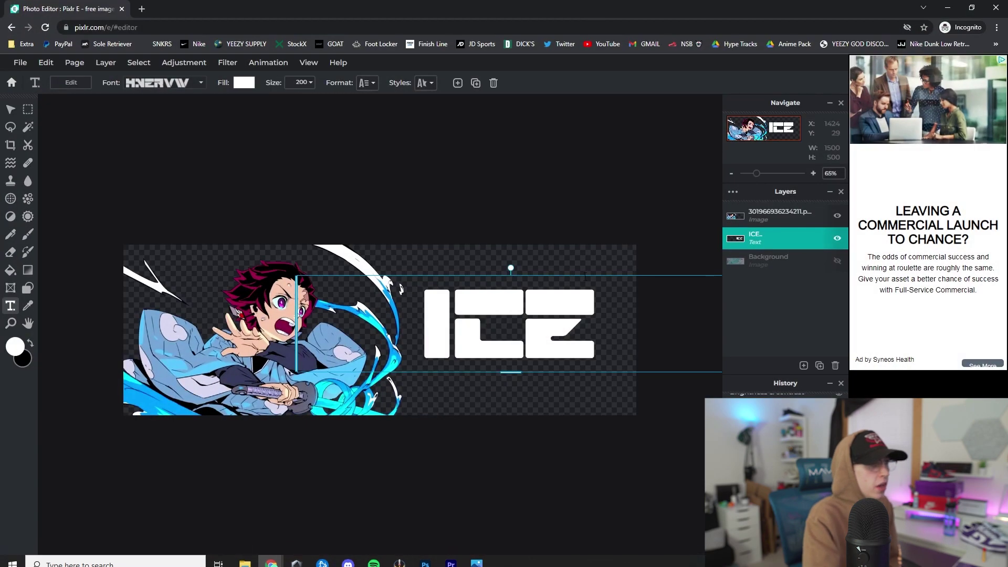
left_click(428, 85)
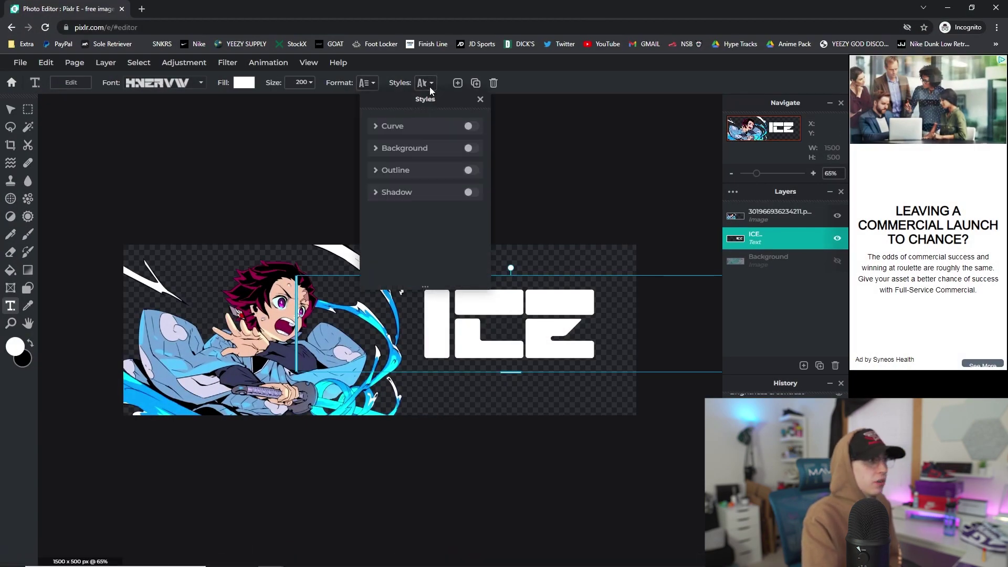
left_click(367, 83)
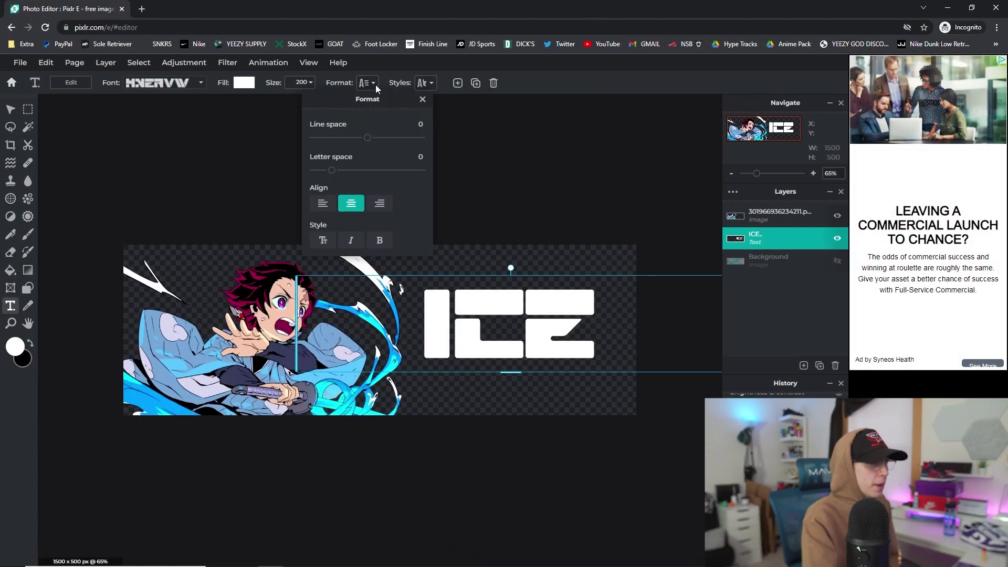
left_click(351, 240)
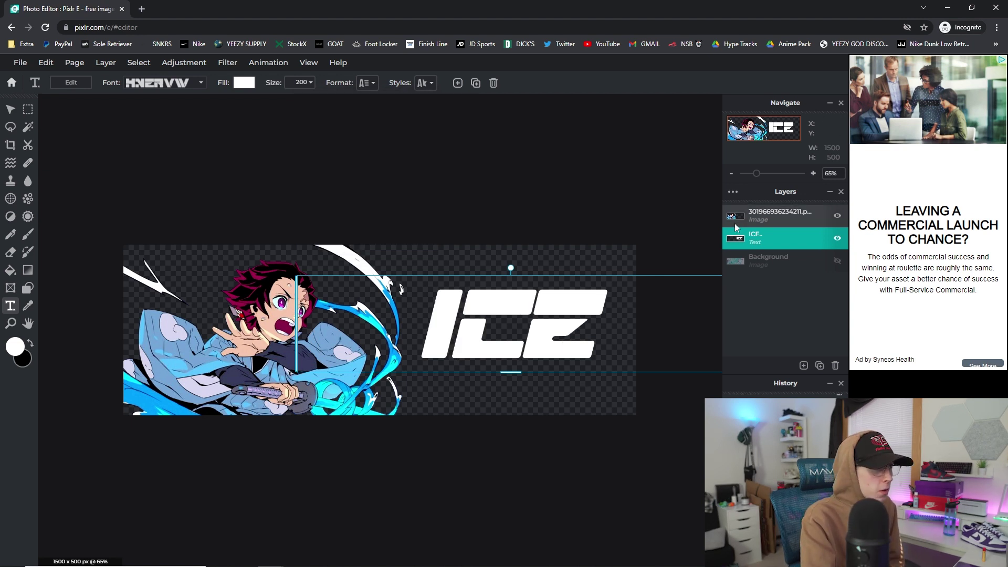
left_click(768, 237)
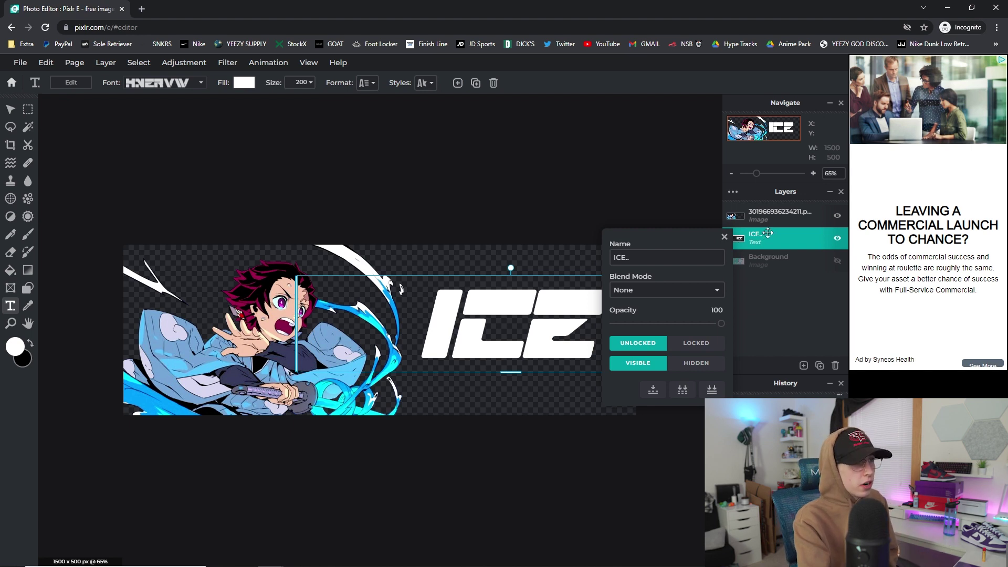
left_click(768, 233)
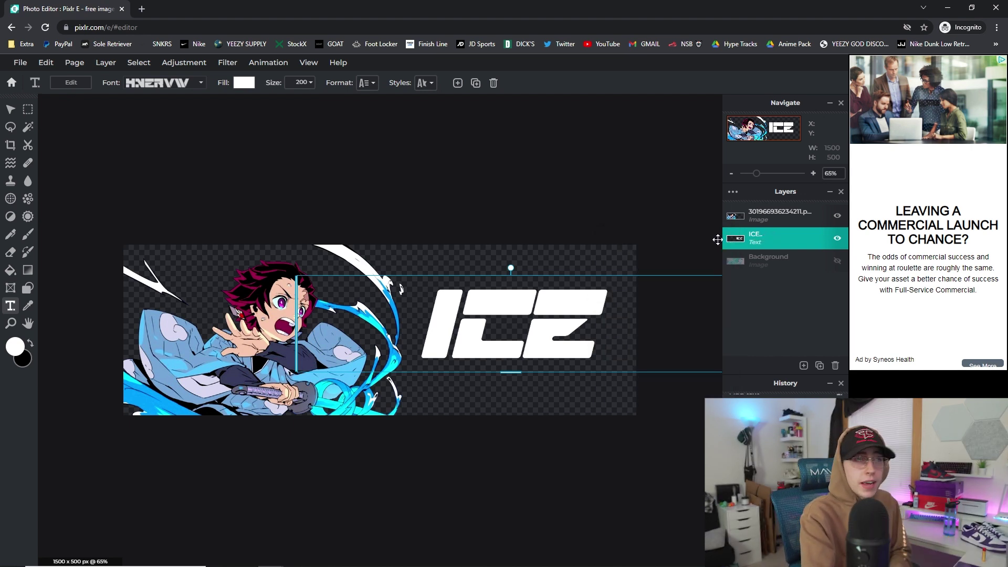
Copy and paste the ICE text layer, snapping the copy exactly over the original
left_click(45, 62)
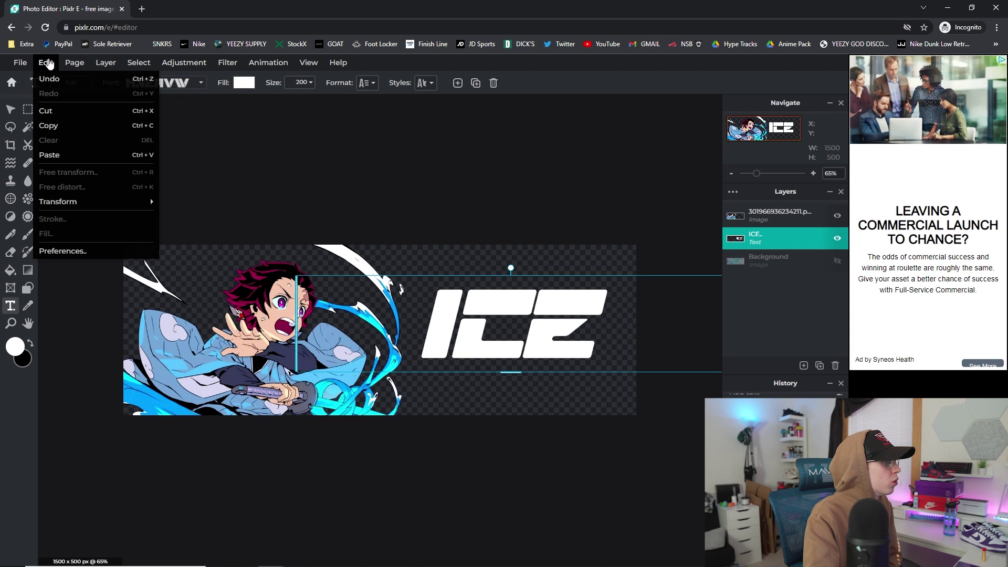
left_click(52, 125)
left_click(46, 62)
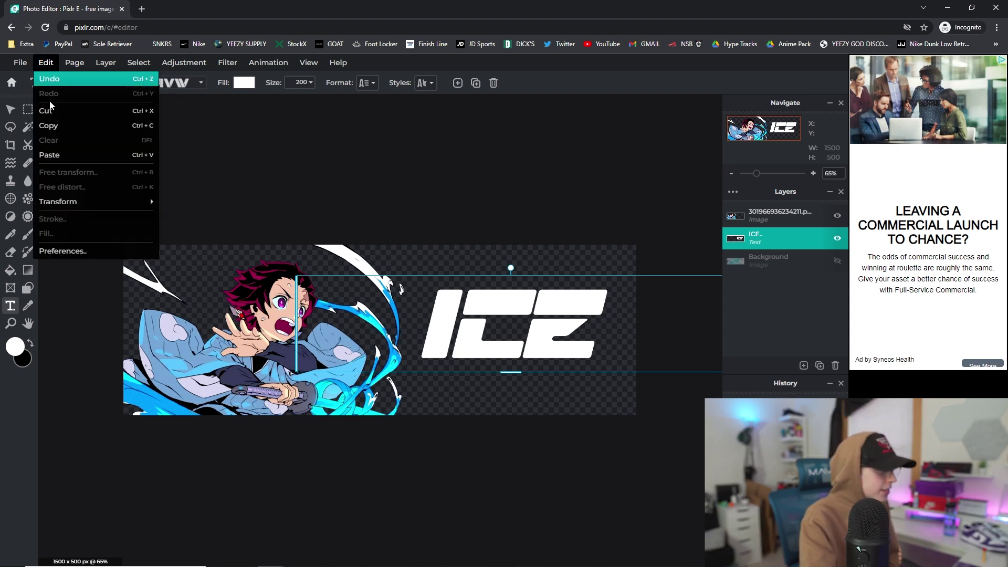
left_click(63, 155)
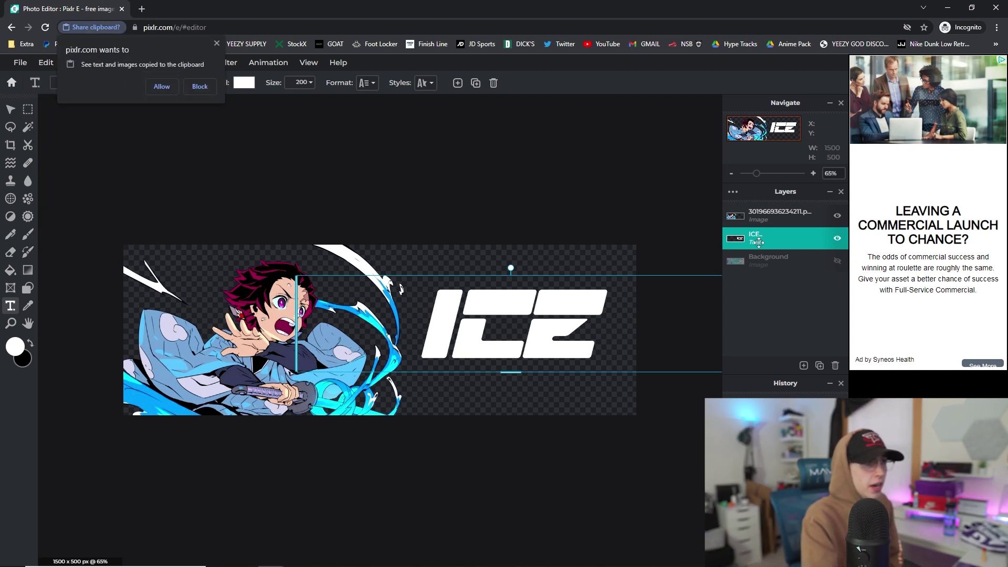
left_click(158, 87)
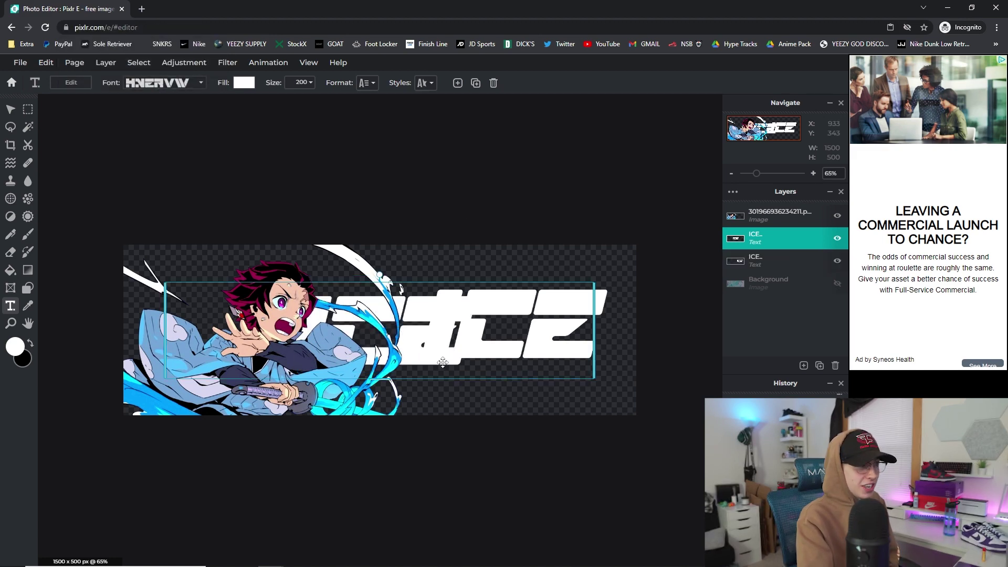
left_click_drag(430, 358, 561, 350)
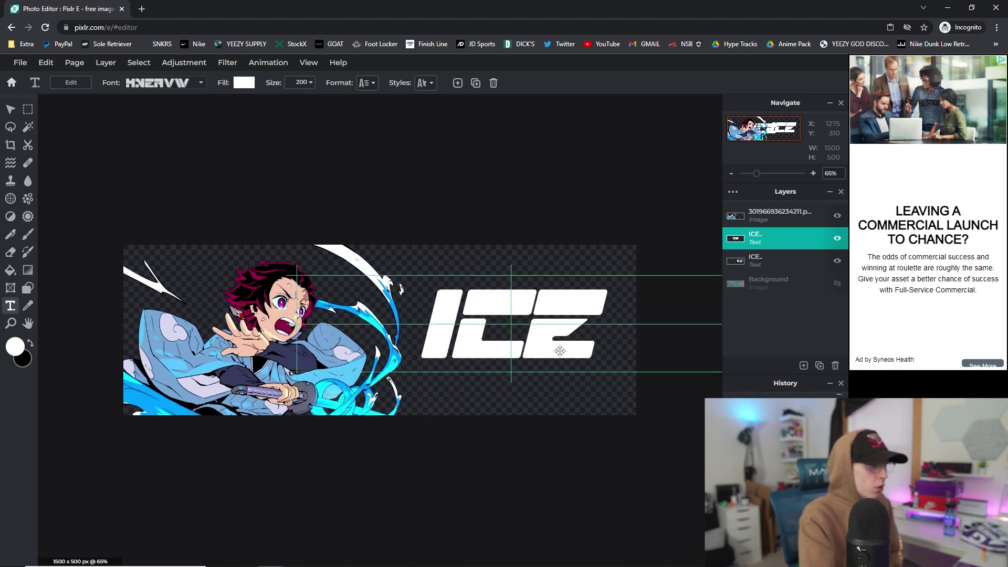
left_click_drag(560, 351, 561, 351)
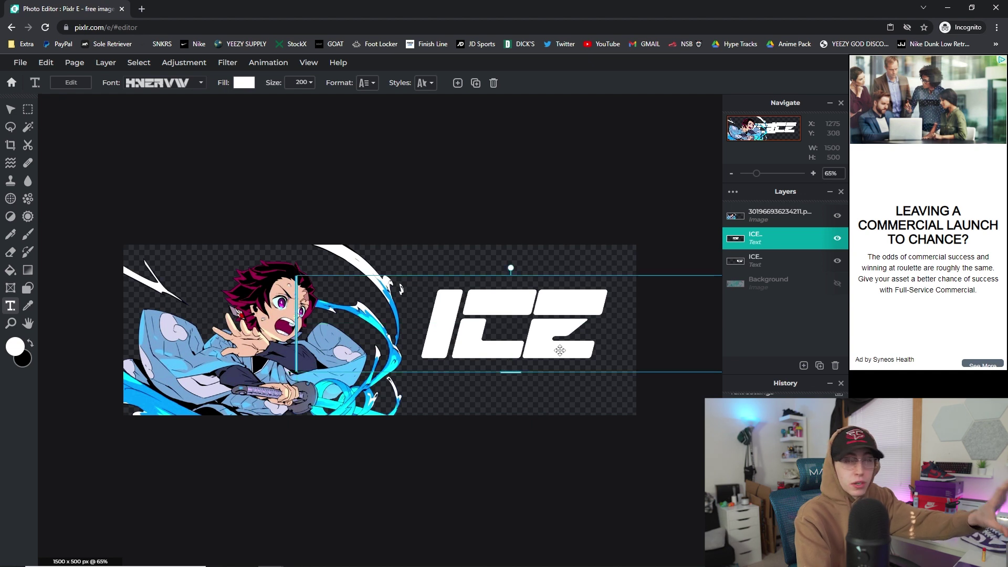
Give the lower ICE text layer a #0587F9 blue outline at size 65
left_click(783, 261)
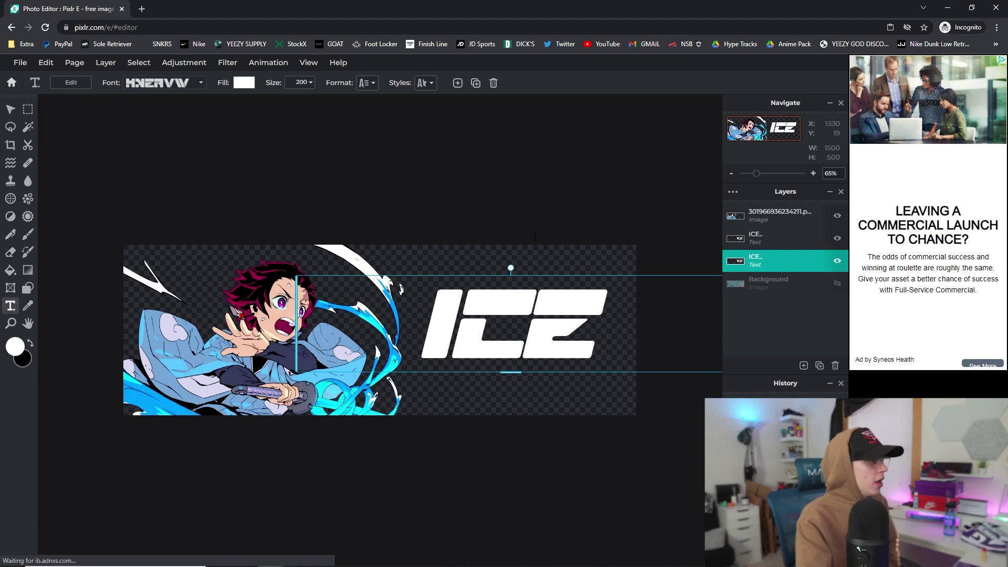
left_click(368, 83)
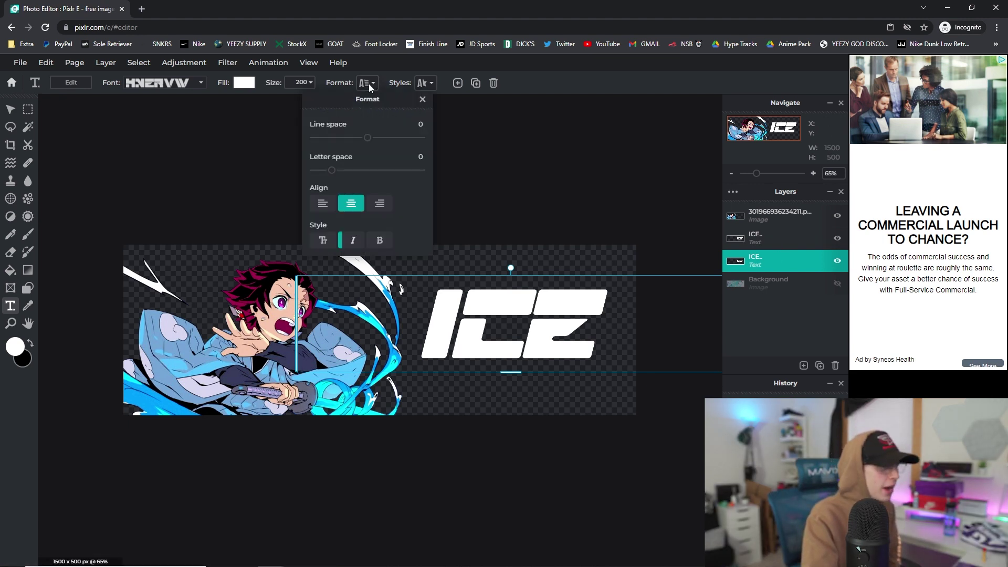
left_click(425, 83)
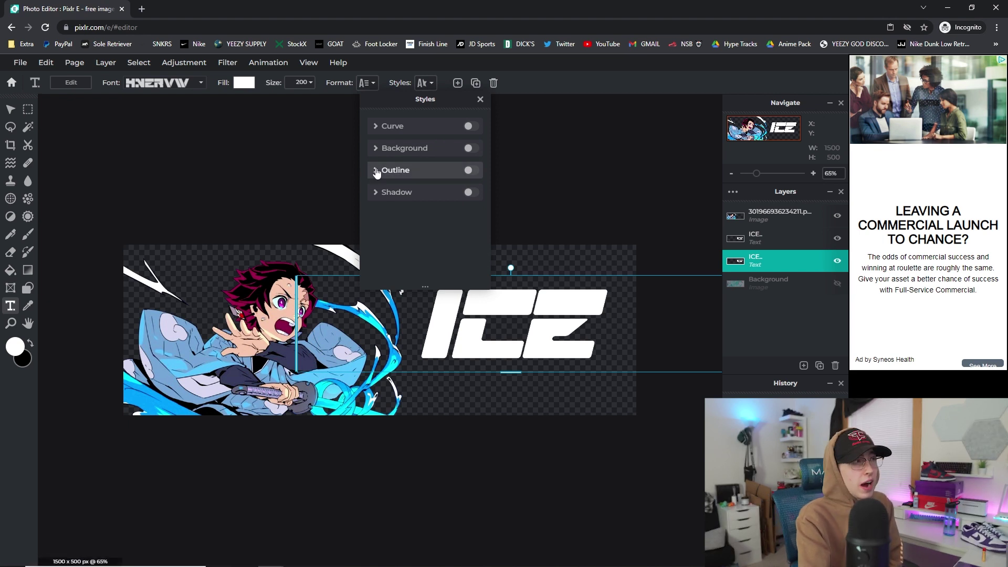
left_click(476, 170)
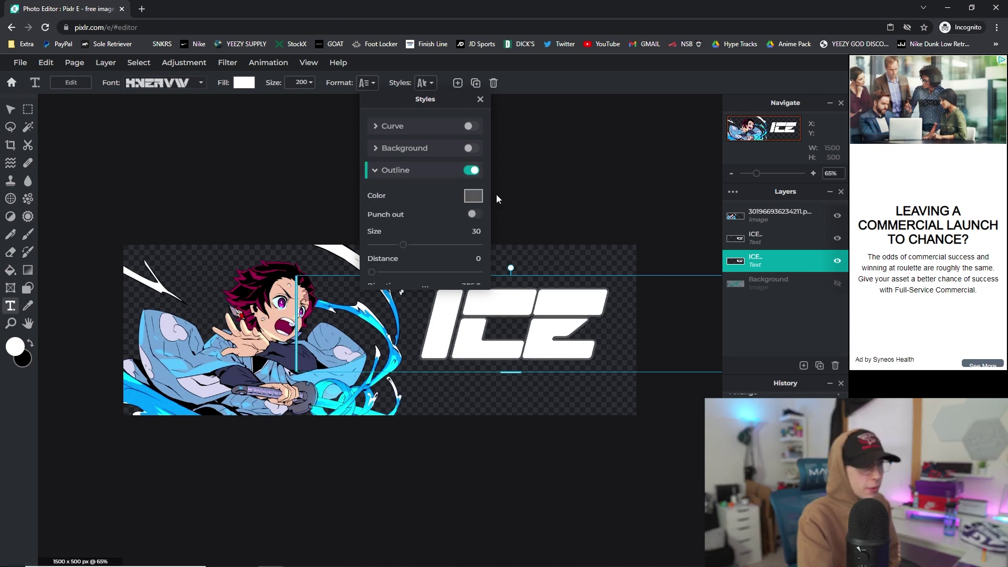
left_click(473, 197)
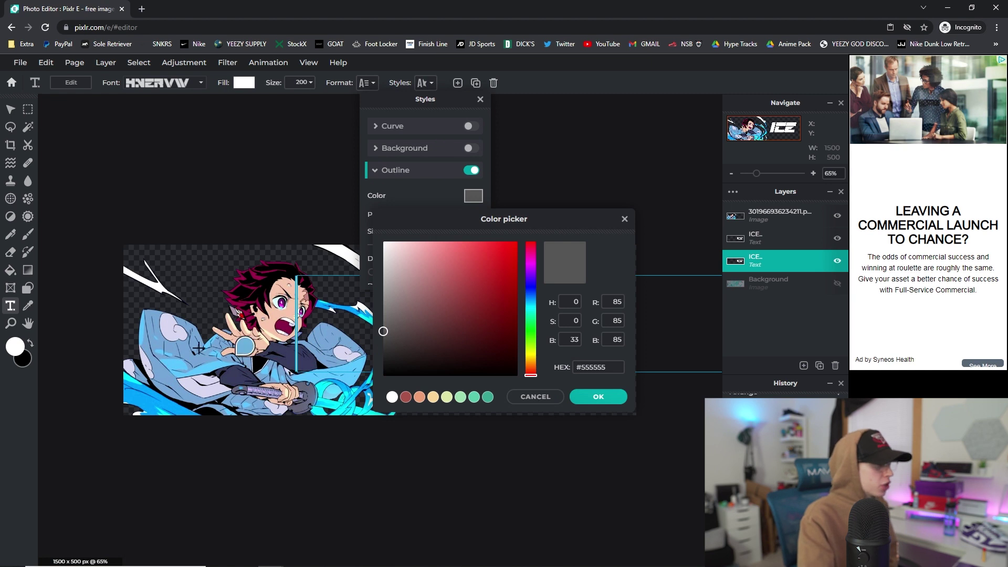
left_click(146, 399)
left_click_drag(530, 304, 530, 303)
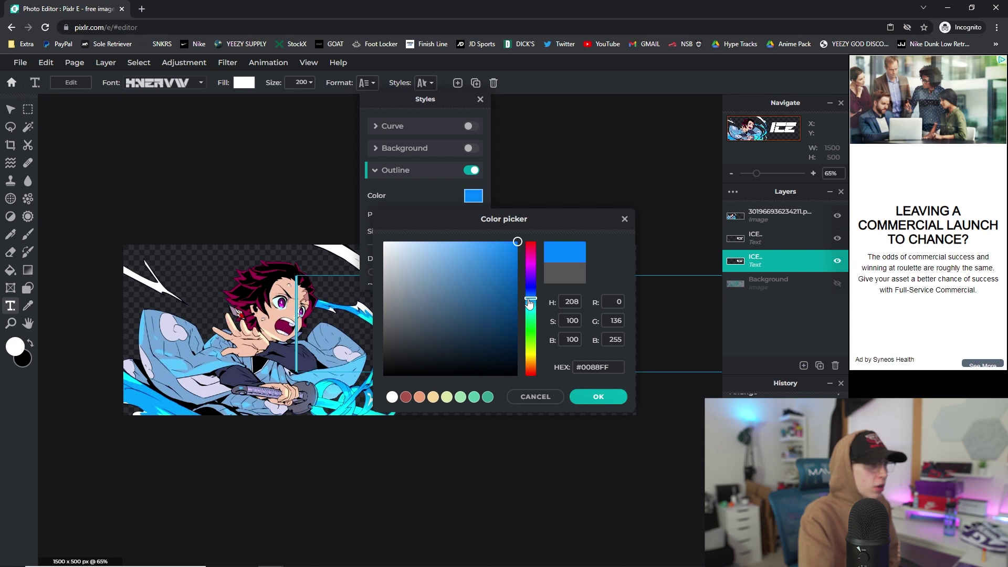
mouse_move(512, 244)
left_mouse_down()
mouse_move(506, 253)
mouse_move(514, 247)
left_mouse_up()
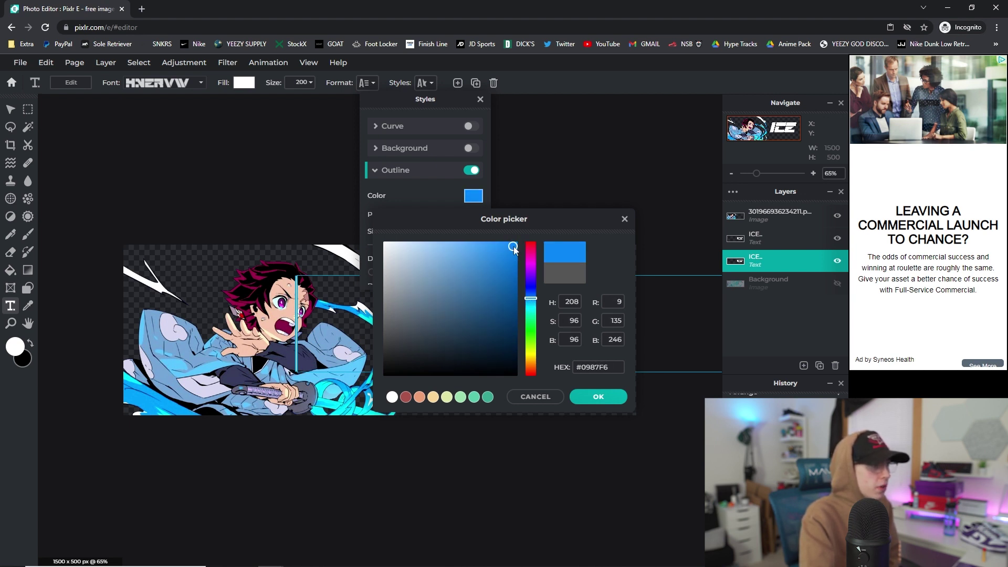
left_click(585, 398)
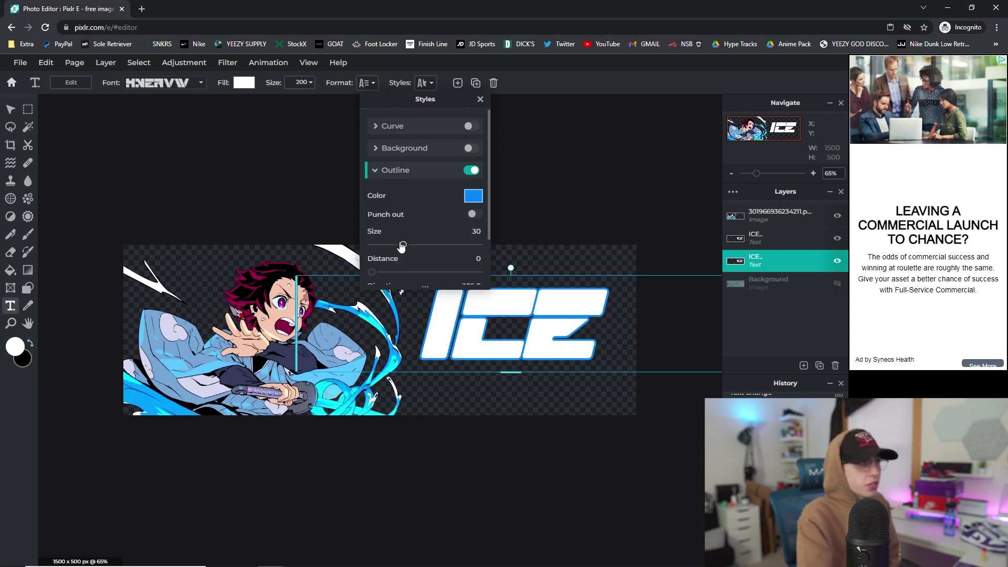
left_click_drag(403, 246, 442, 232)
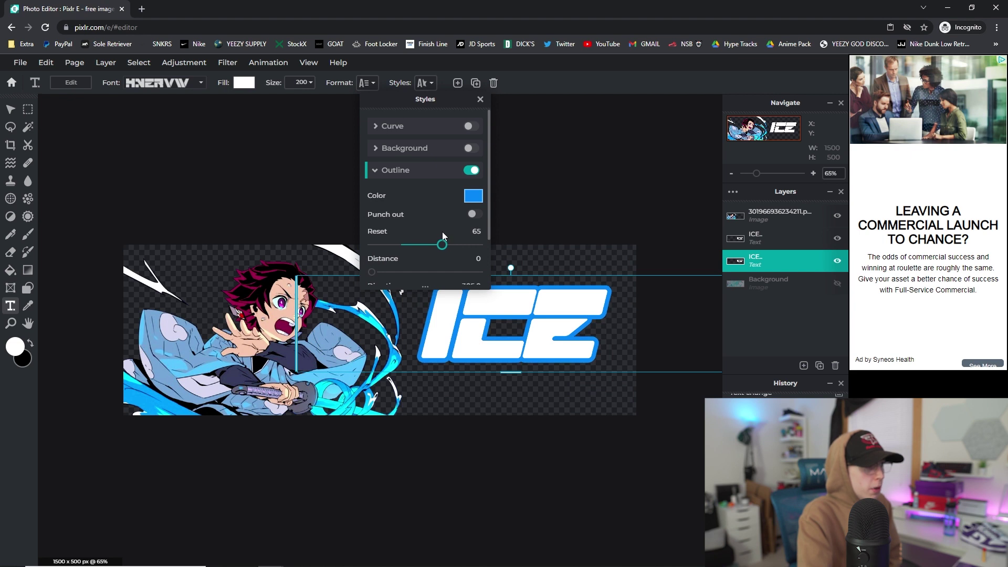
left_click(479, 99)
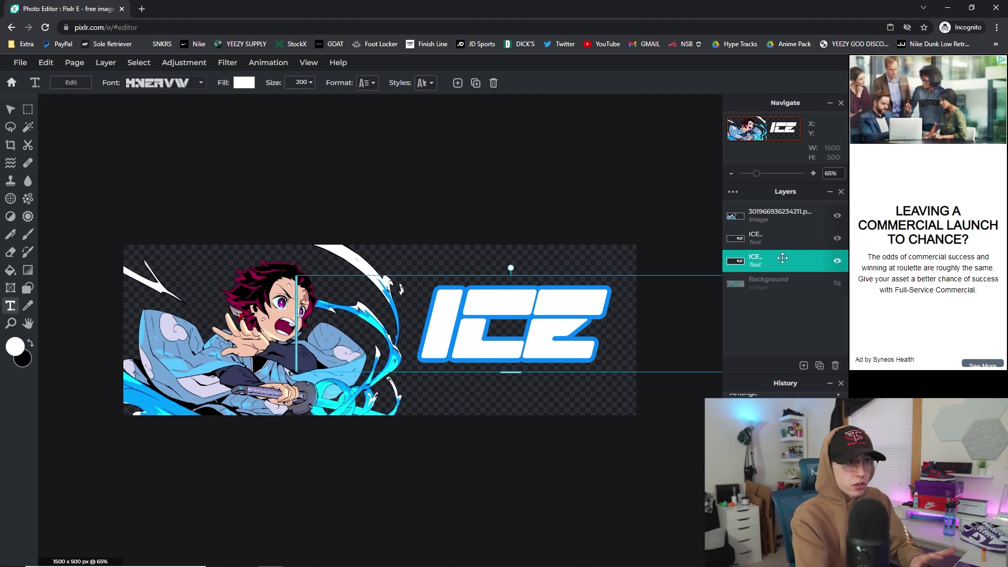
Enable a near-black drop shadow on the upper ICE text layer
left_click(764, 238)
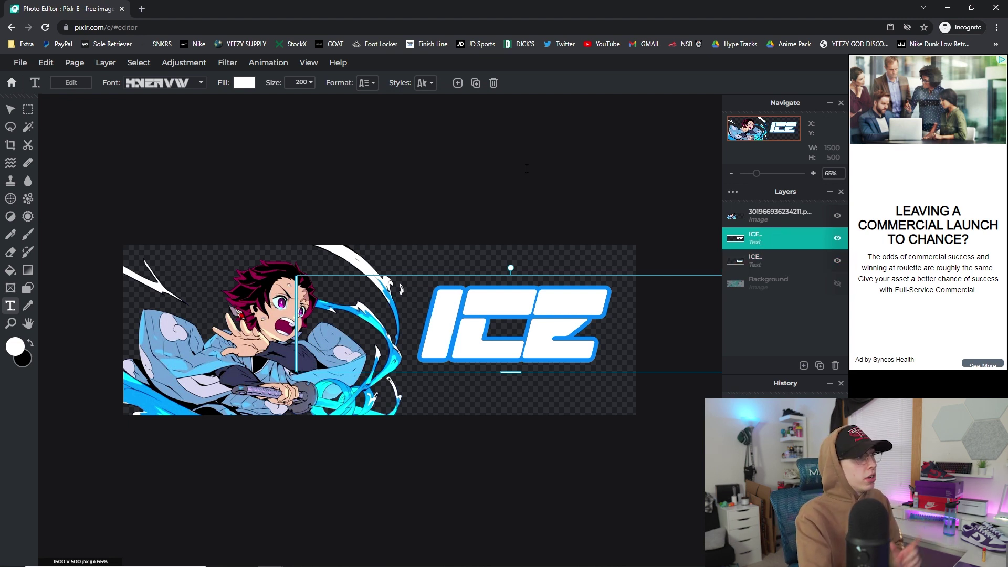
left_click(429, 84)
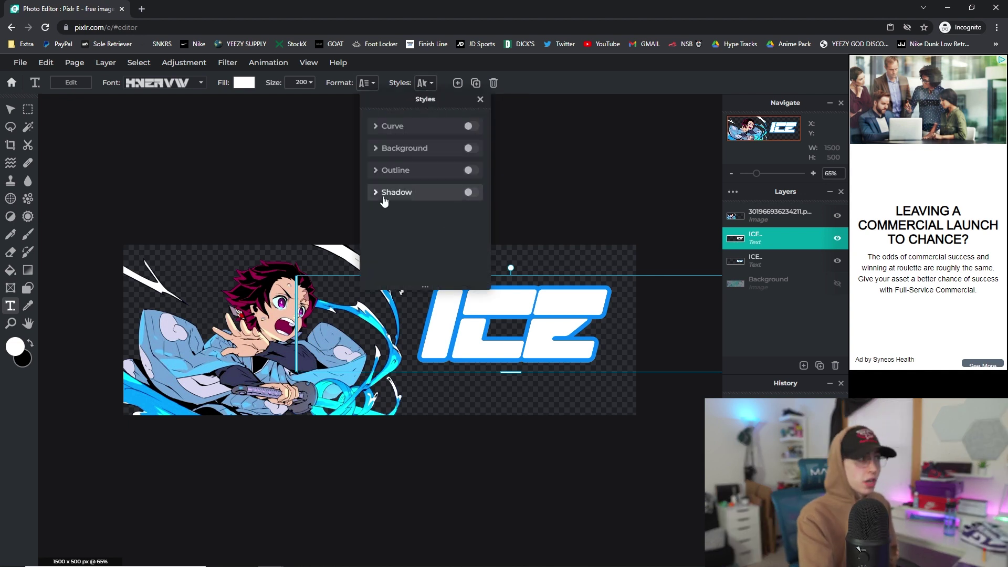
left_click(469, 193)
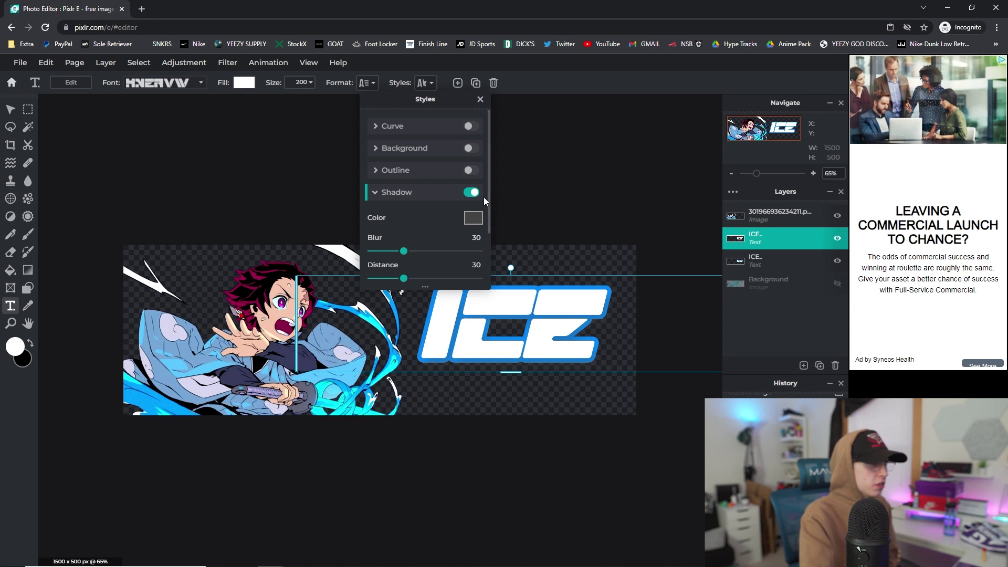
scroll(491, 203, "down", 2)
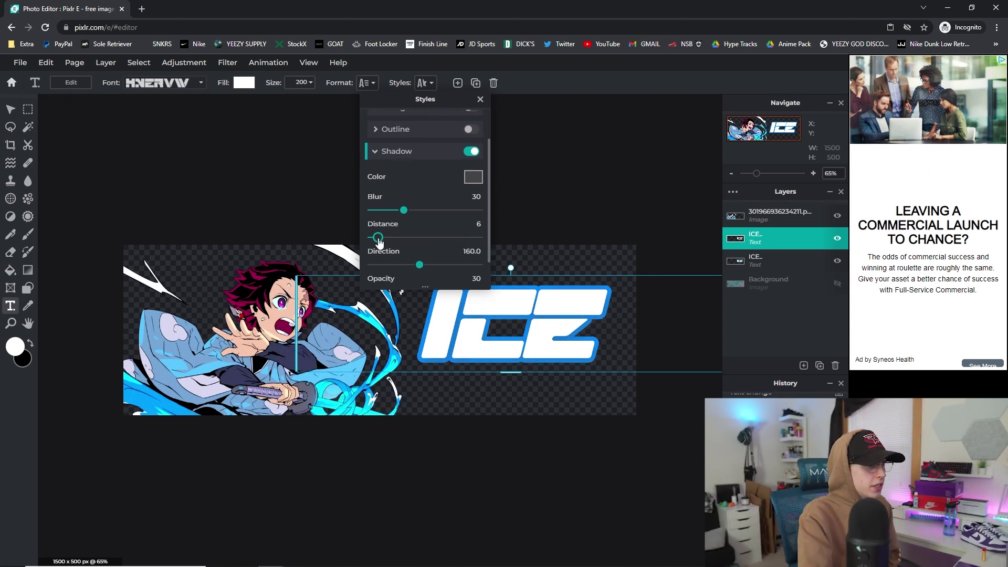
left_click_drag(405, 238, 393, 238)
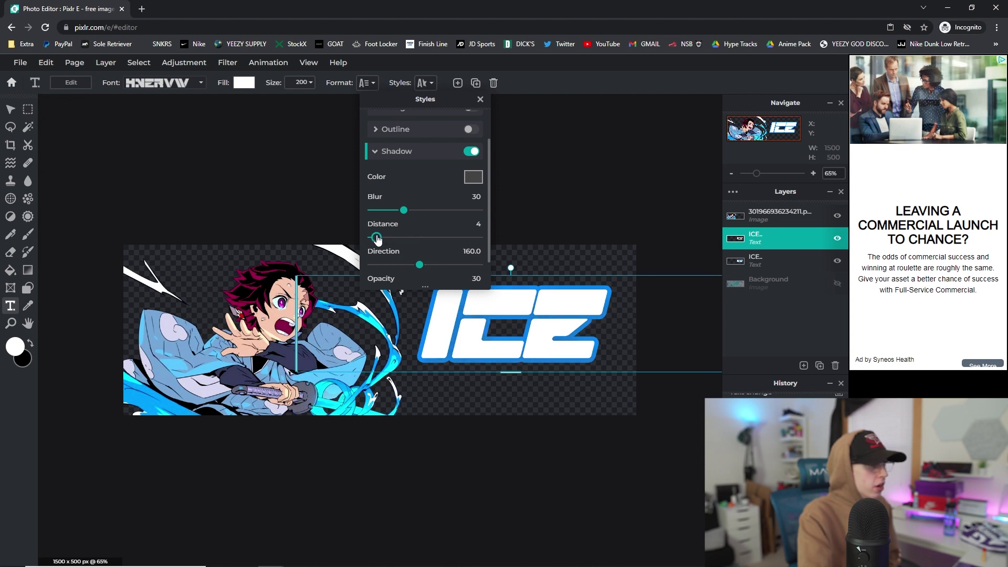
left_click_drag(479, 210, 406, 210)
left_click(474, 176)
left_click_drag(397, 370, 383, 363)
left_click(586, 397)
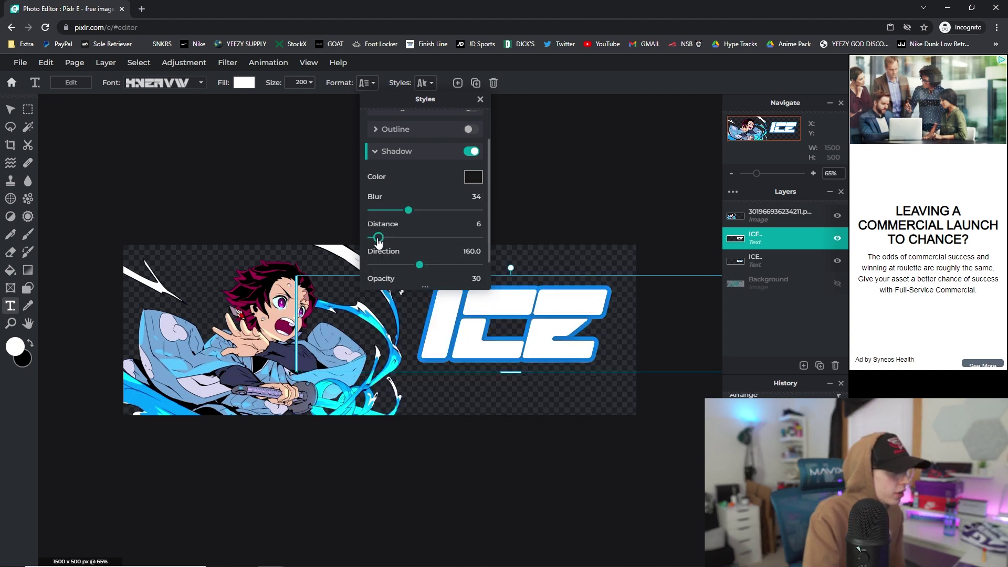
Fine-tune the ICE shadow to blur 4, distance 6, direction 160 and opacity 70
left_click_drag(378, 239, 375, 239)
left_click_drag(408, 211, 388, 210)
scroll(389, 221, "down", 1)
left_click_drag(403, 263, 455, 252)
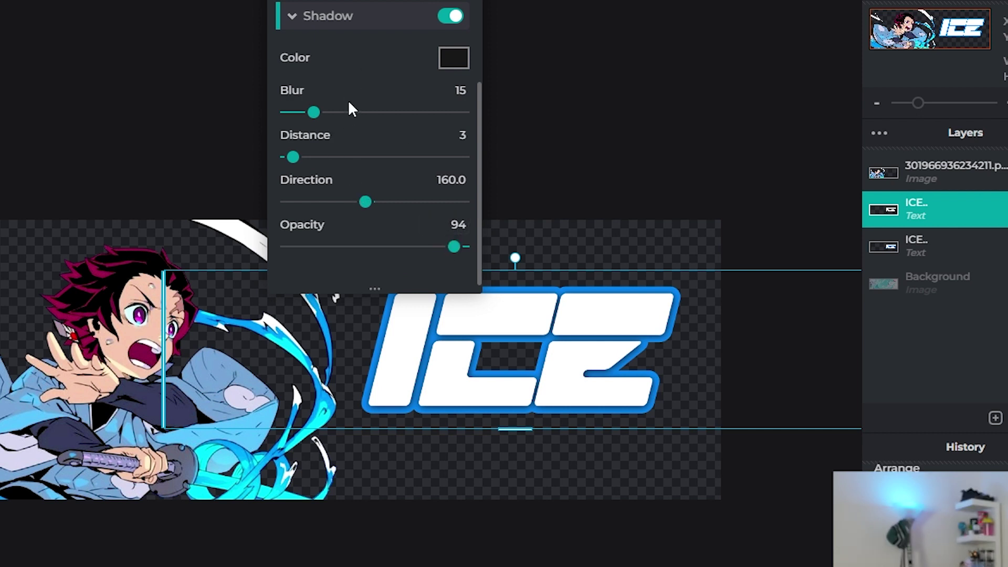
mouse_move(311, 120)
left_mouse_down()
mouse_move(367, 119)
mouse_move(289, 119)
mouse_move(313, 121)
mouse_move(298, 122)
left_mouse_up()
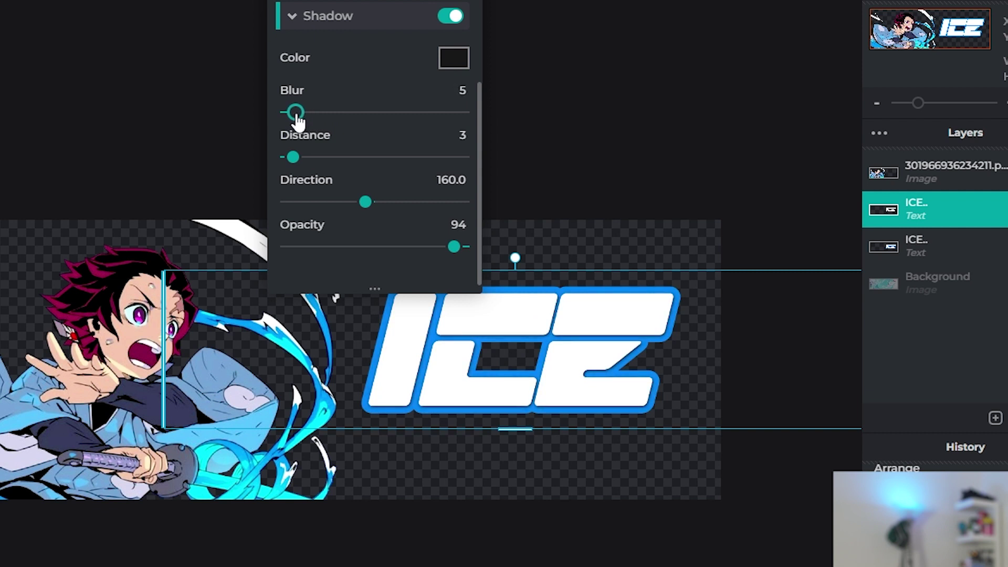
mouse_move(293, 157)
left_mouse_down()
mouse_move(311, 160)
mouse_move(298, 157)
left_mouse_up()
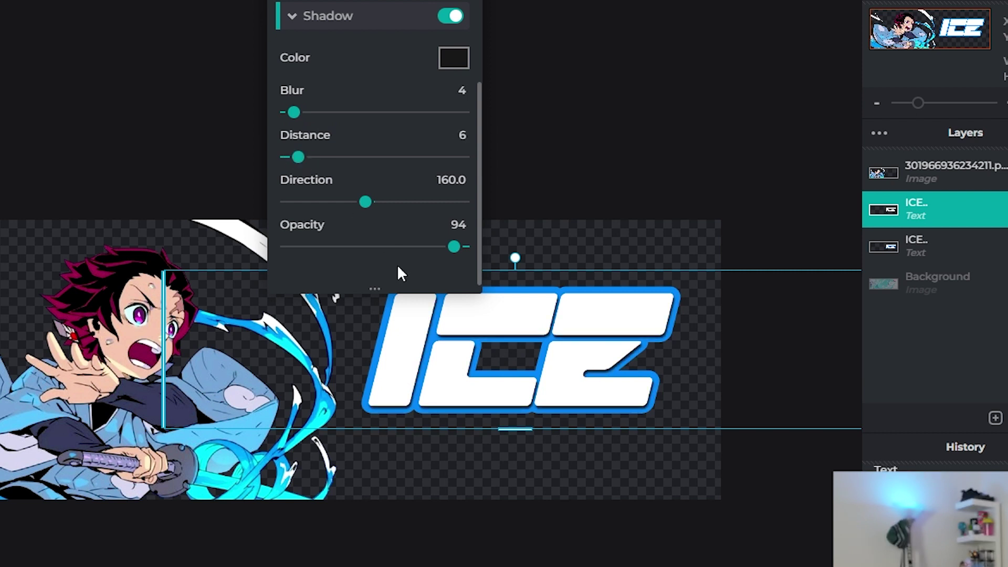
left_click_drag(453, 247, 418, 247)
left_click(628, 124)
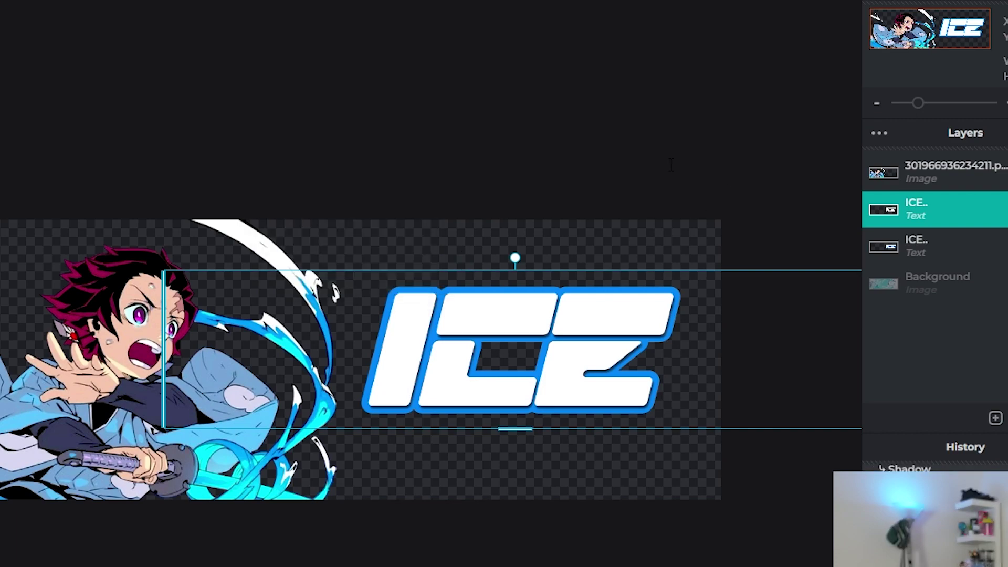
Reselect the upper ICE text layer and bring up its layer settings
left_click(710, 432)
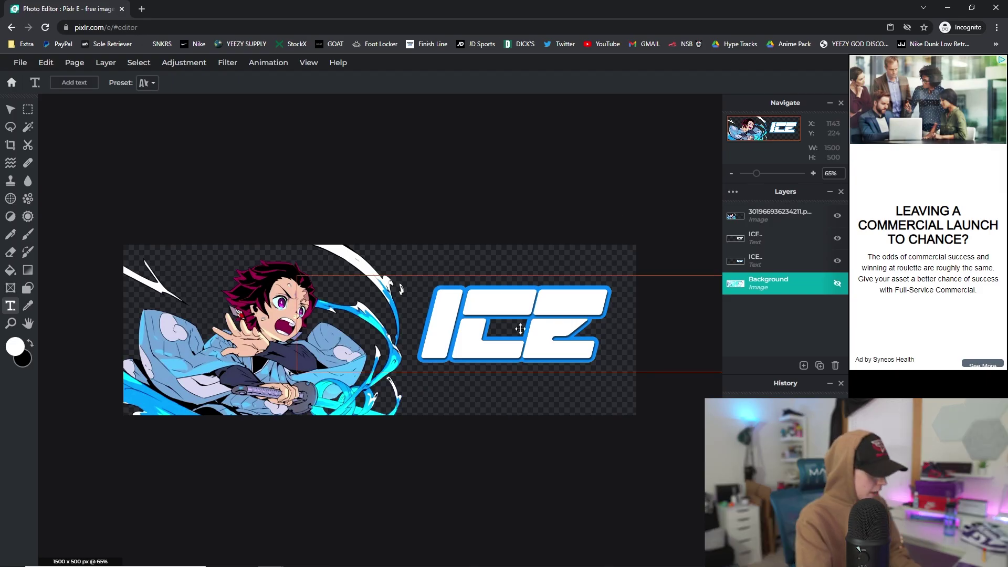
scroll(520, 328, "up", 2)
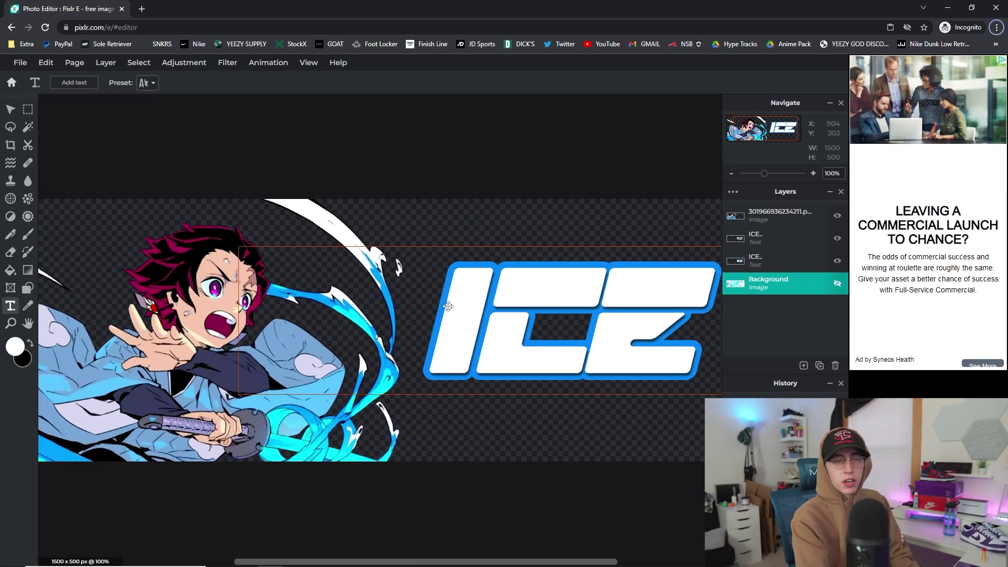
scroll(483, 156, "down", 2)
left_click(788, 260)
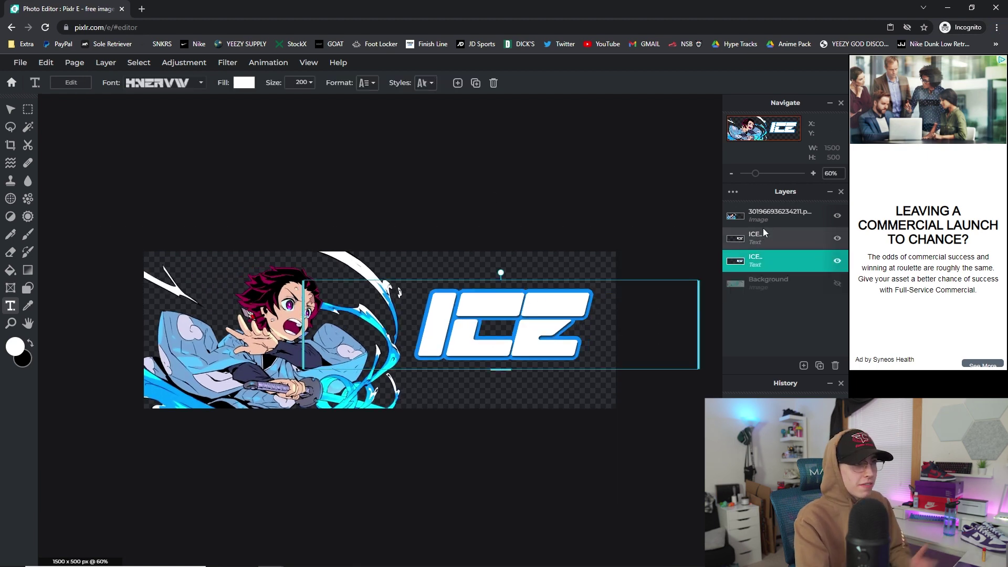
left_click(764, 233)
left_click(780, 244)
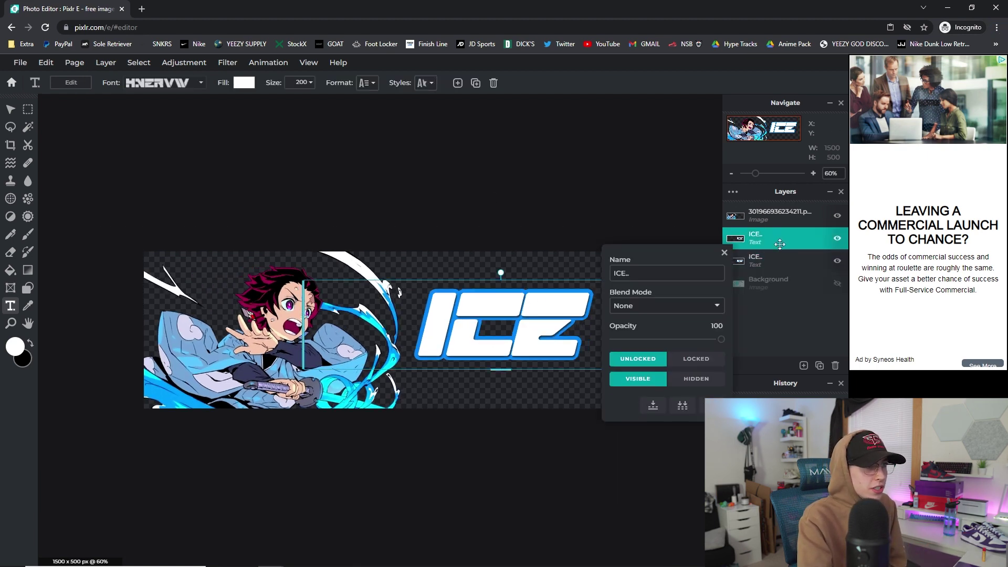
Merge the upper ICE layer down, then nudge, enlarge and slightly tilt the logo
left_click(653, 402)
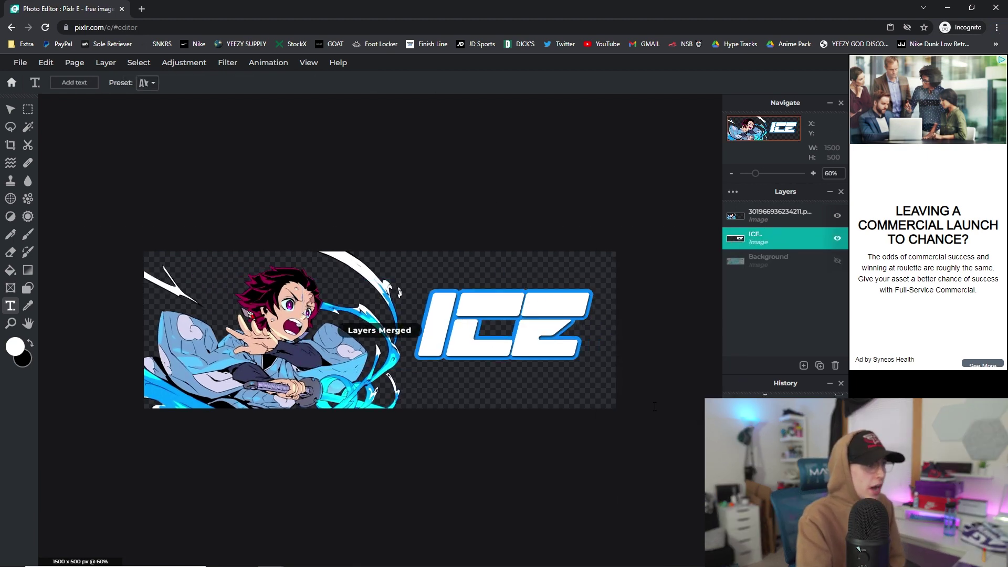
left_click(517, 321)
key("Escape")
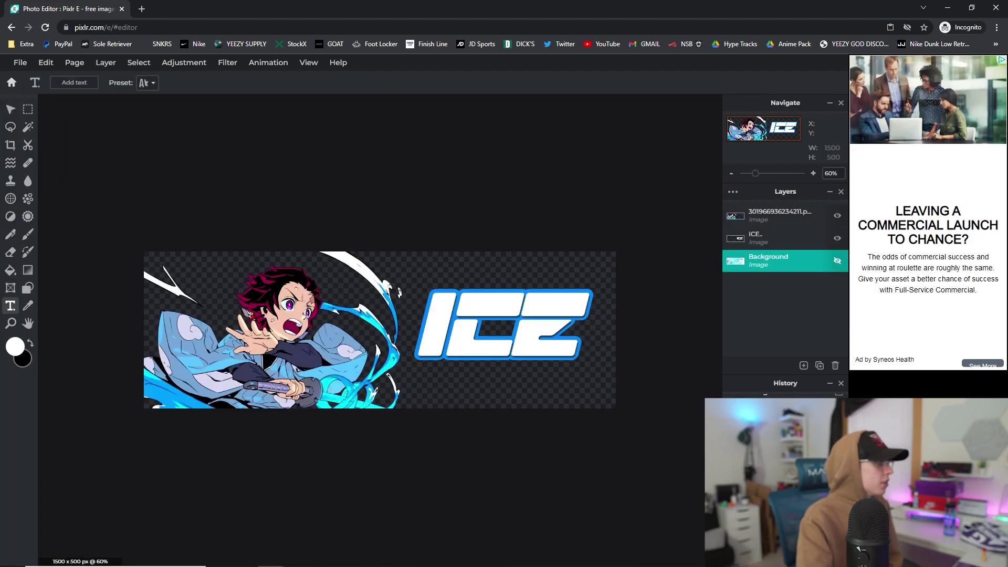
left_click(11, 110)
left_click(482, 314)
mouse_move(533, 342)
left_mouse_down()
mouse_move(471, 298)
mouse_move(524, 337)
left_mouse_up()
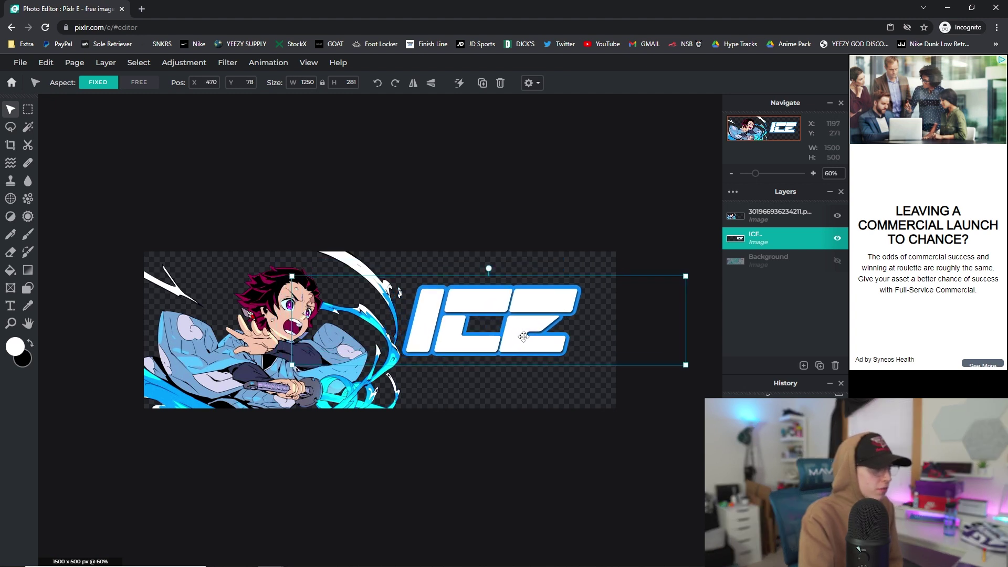
left_click_drag(686, 277, 703, 273)
left_click_drag(498, 264, 492, 266)
Make the cyan Background layer visible and enlarge the ICE logo to 592 × 253
left_click(763, 261)
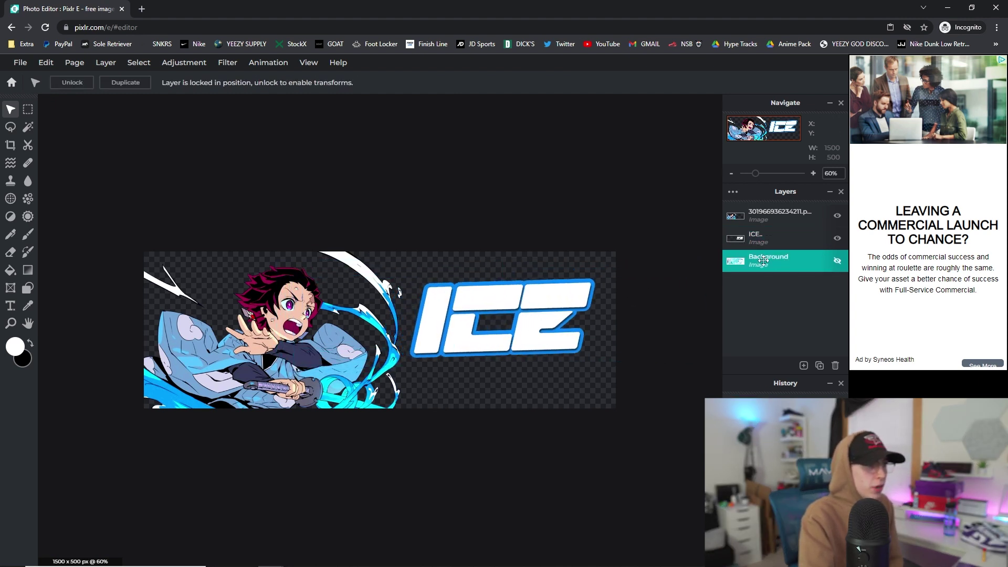
left_click(838, 261)
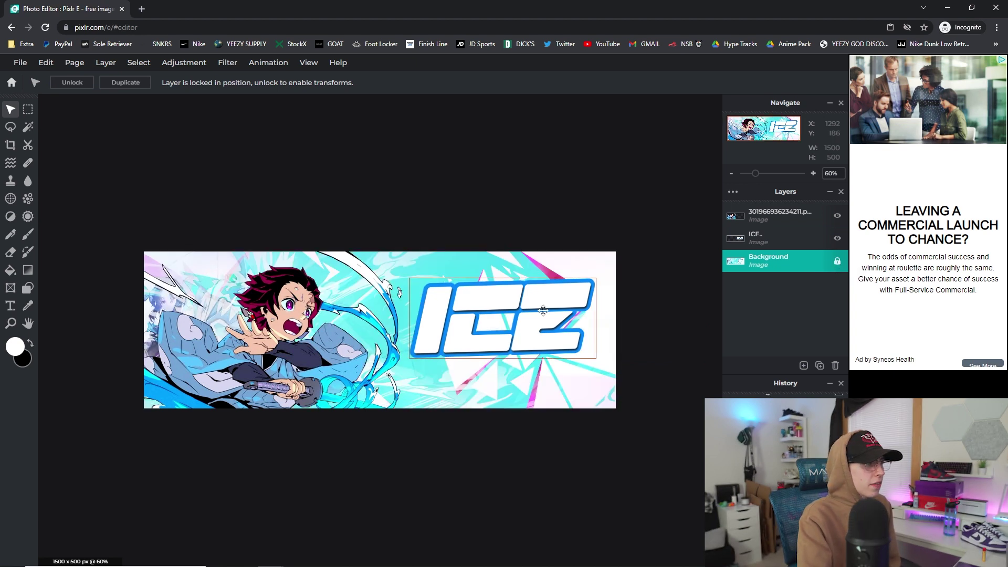
left_click(533, 330)
left_click_drag(540, 318, 538, 321)
left_click_drag(589, 280, 604, 270)
key("t")
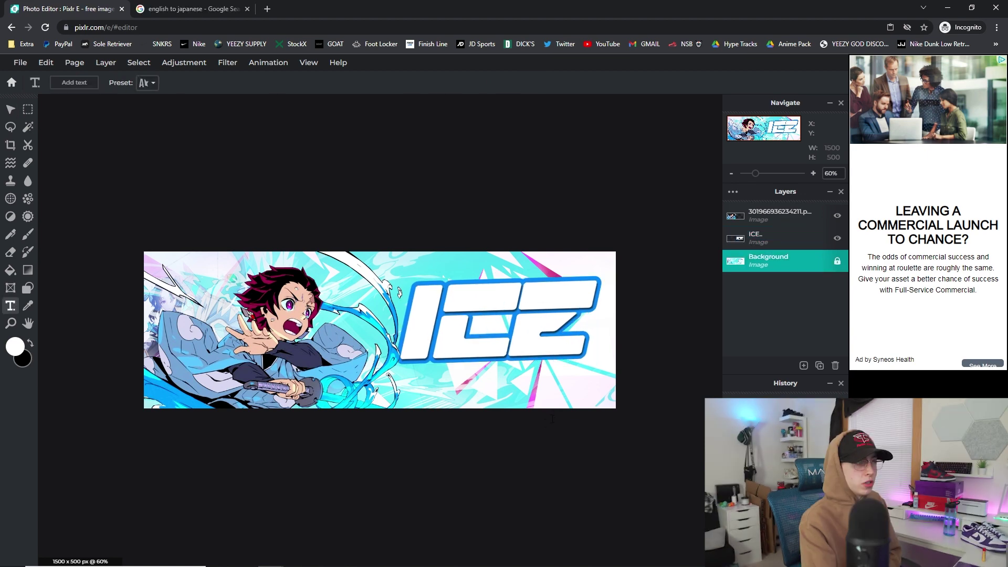
Copy the Japanese translation アイスキック from the Google results and return to Pixlr E
left_click(167, 4)
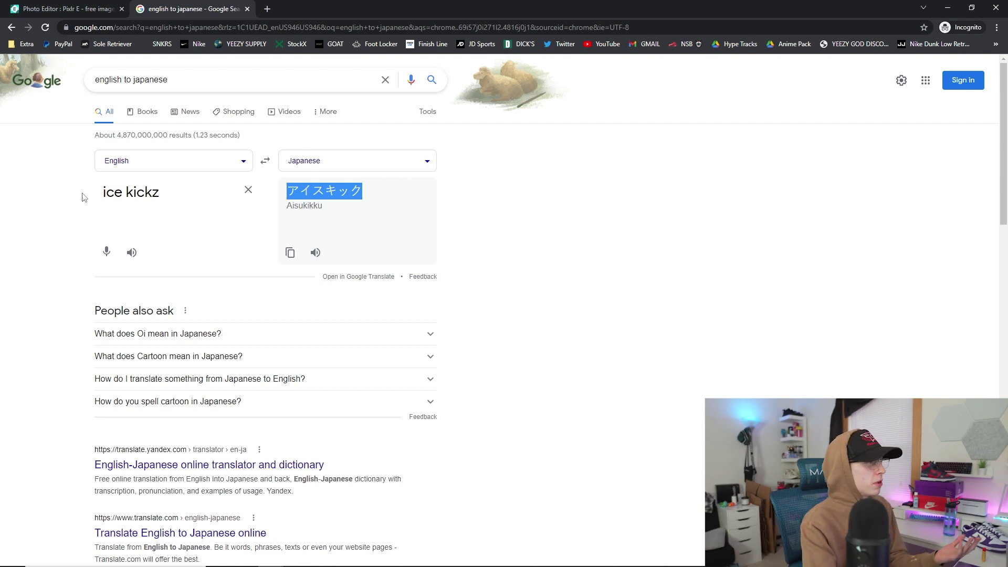
right_click(326, 185)
left_click(341, 194)
left_click(67, 5)
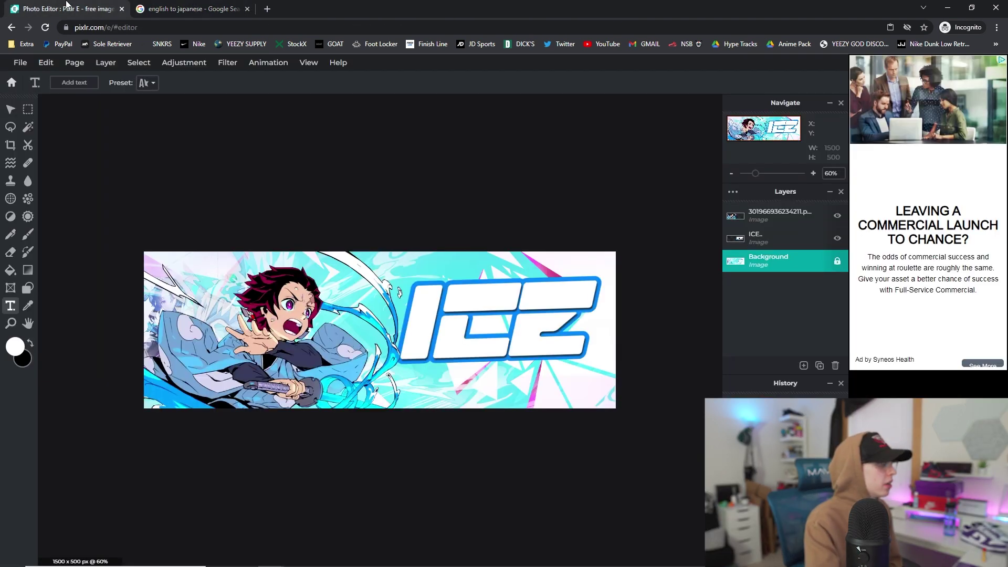
Paste アイスキック into a new text layer and move it down onto the banner
left_click(509, 385)
left_click(573, 346)
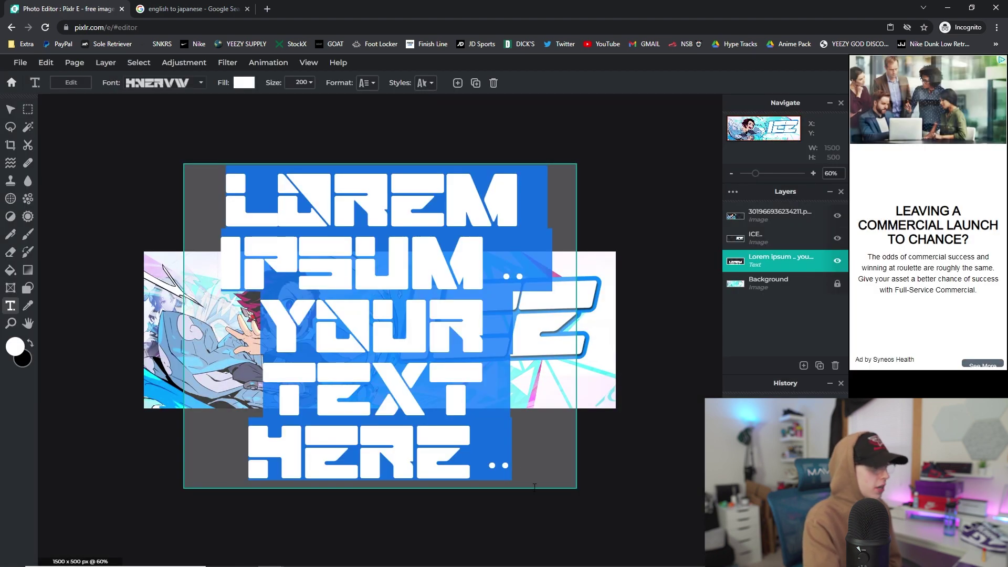
type("アイスキック")
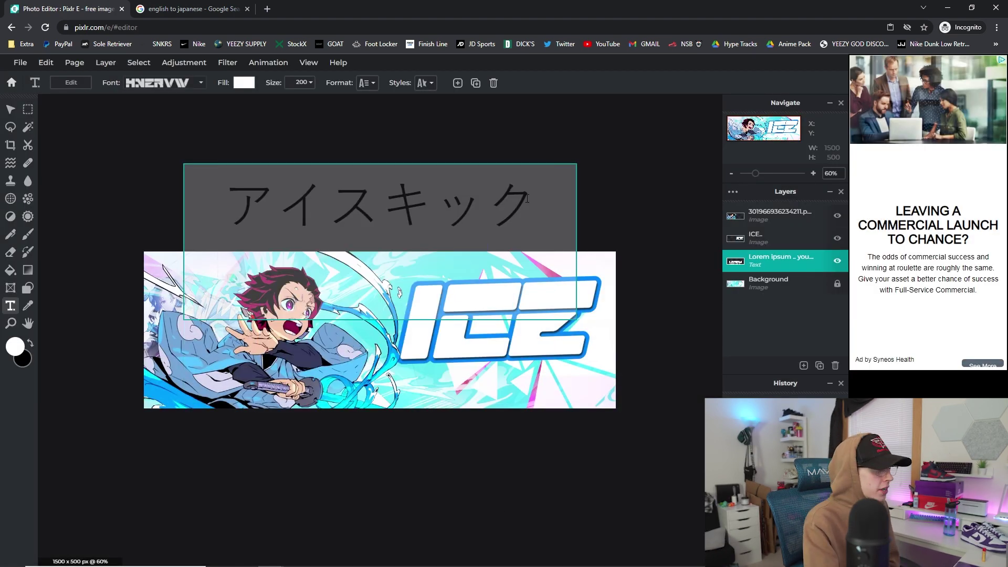
left_click(10, 109)
left_click_drag(450, 243, 626, 418)
left_click_drag(518, 409, 526, 406)
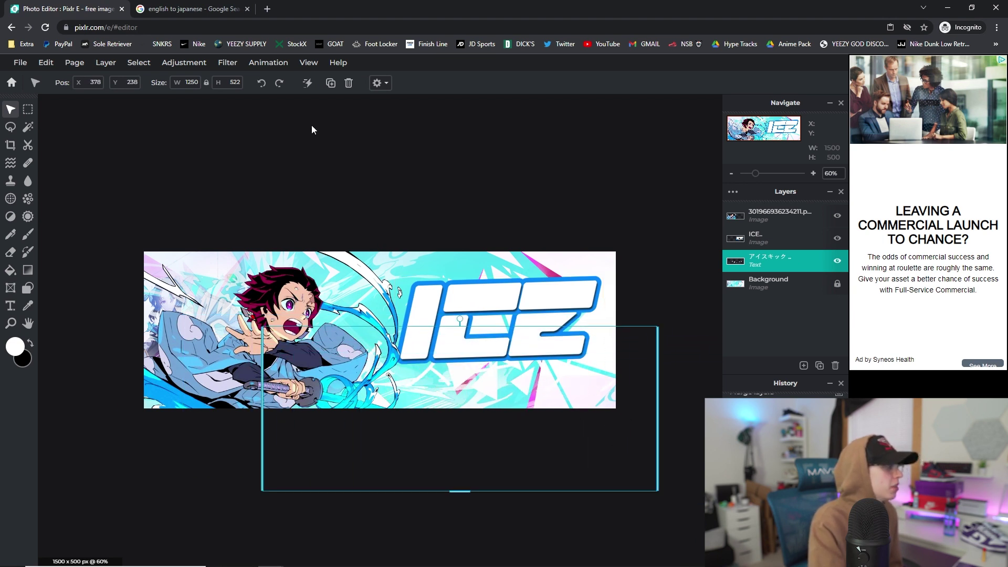
Set the katakana text to size 86, place it beneath ICE and make it bold
left_click(11, 306)
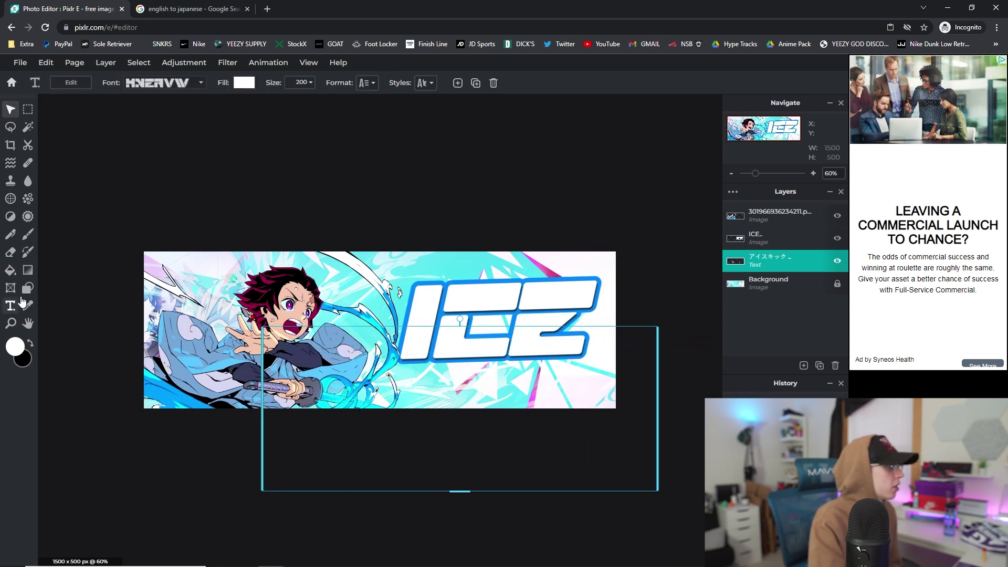
left_click(311, 84)
left_click_drag(249, 105, 249, 106)
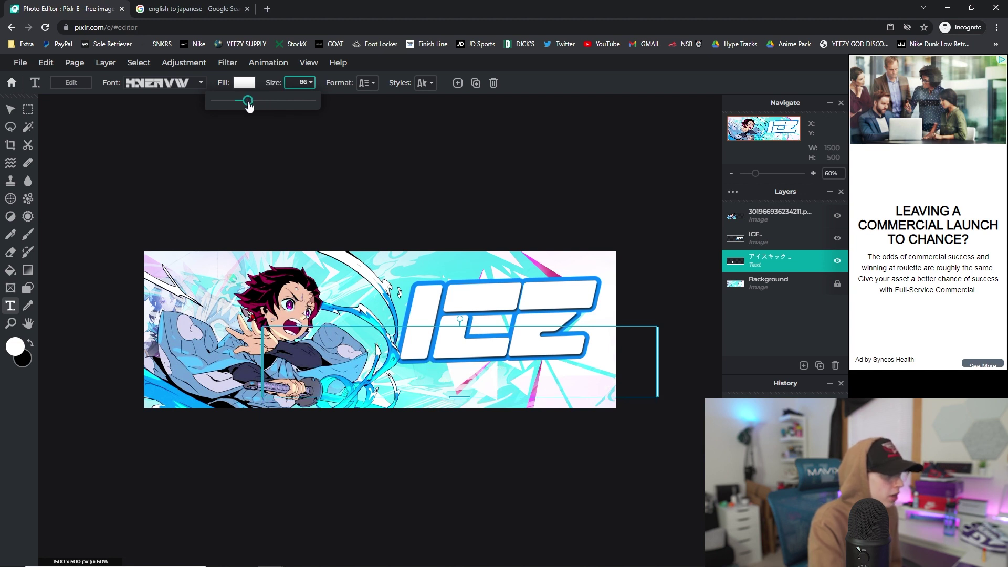
left_click_drag(497, 372, 531, 402)
left_click(425, 83)
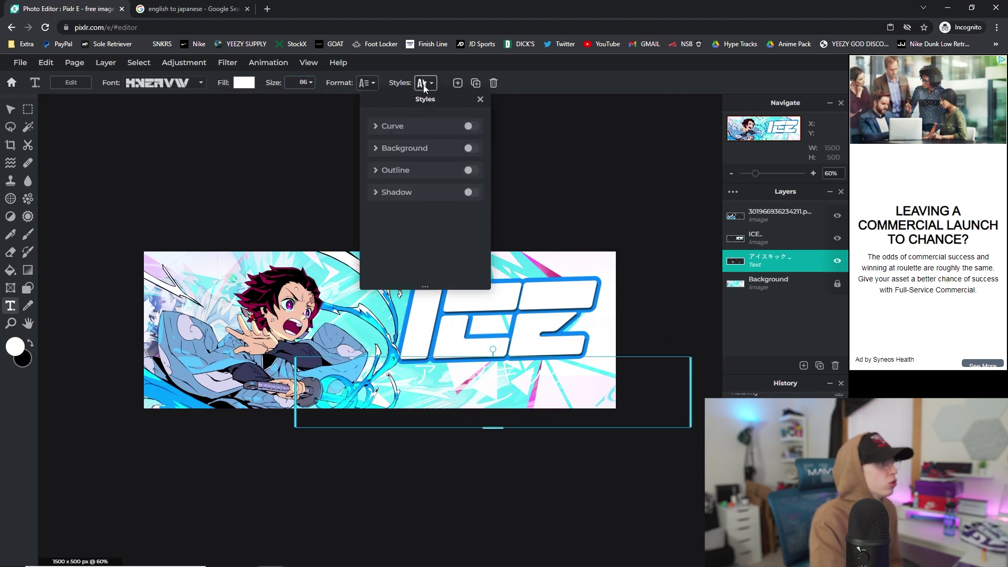
left_click(370, 83)
left_click(371, 83)
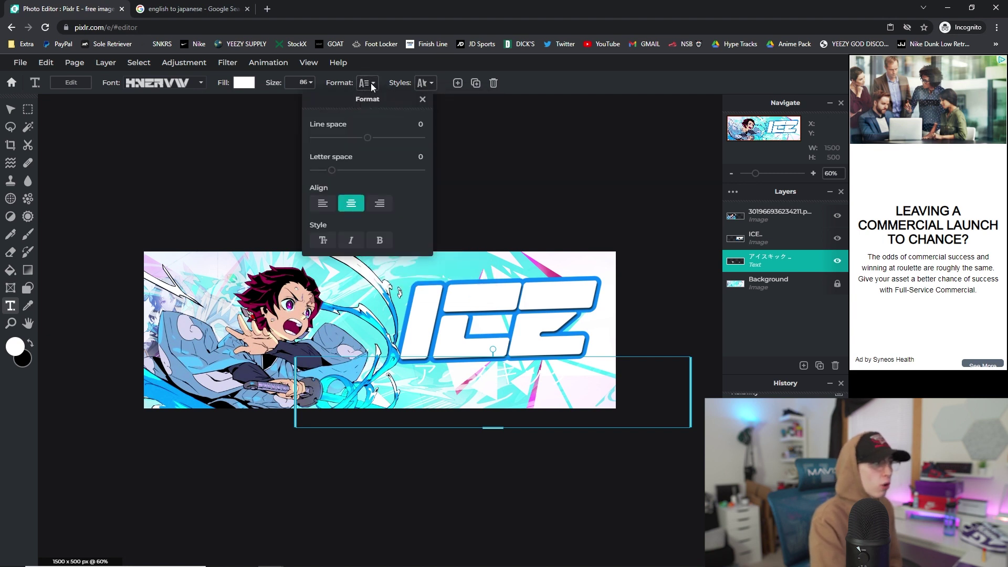
left_click(382, 241)
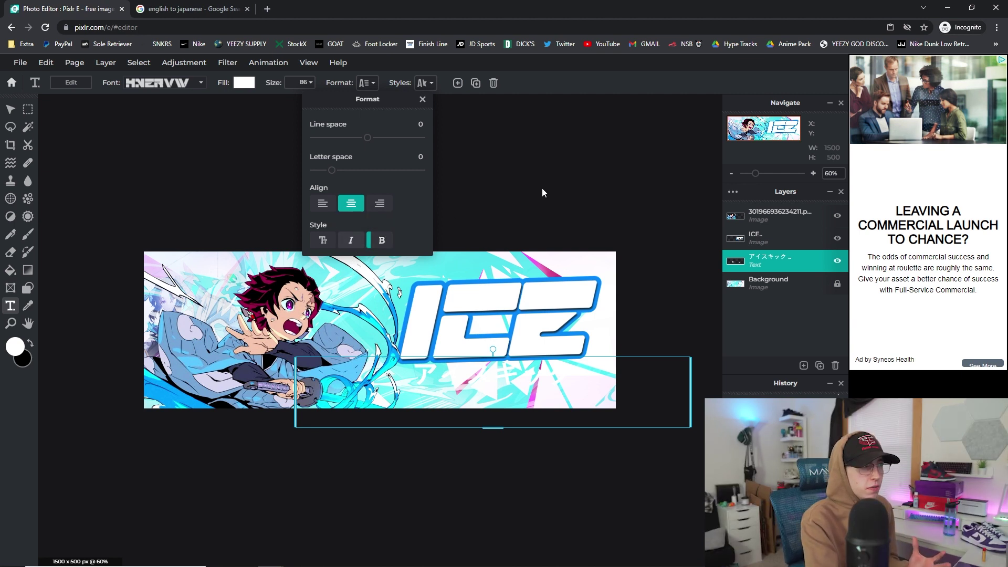
left_click(559, 205)
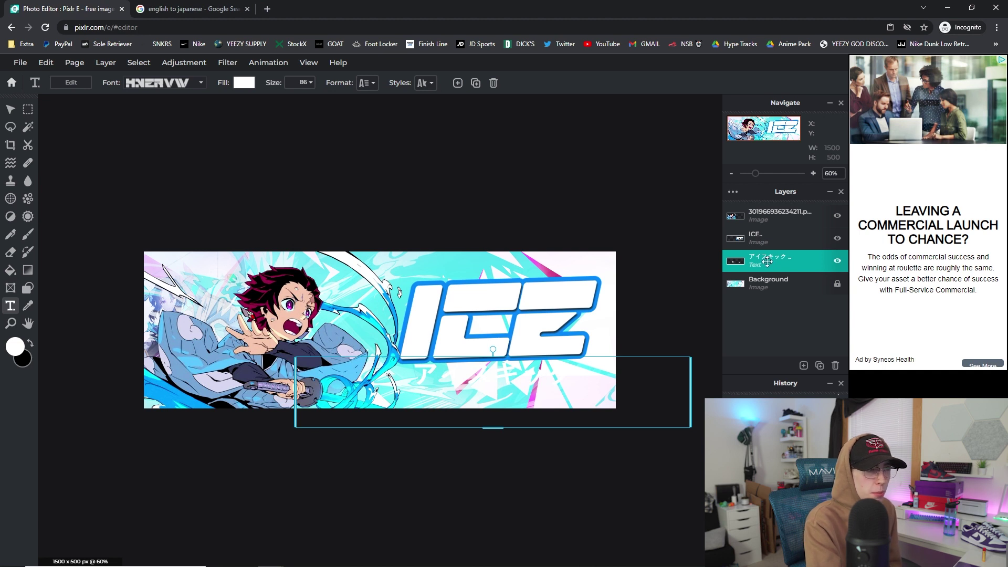
Stack the アイスキック layer above ICE, tuck it under the logo and fill it bright blue
left_click_drag(768, 261, 773, 239)
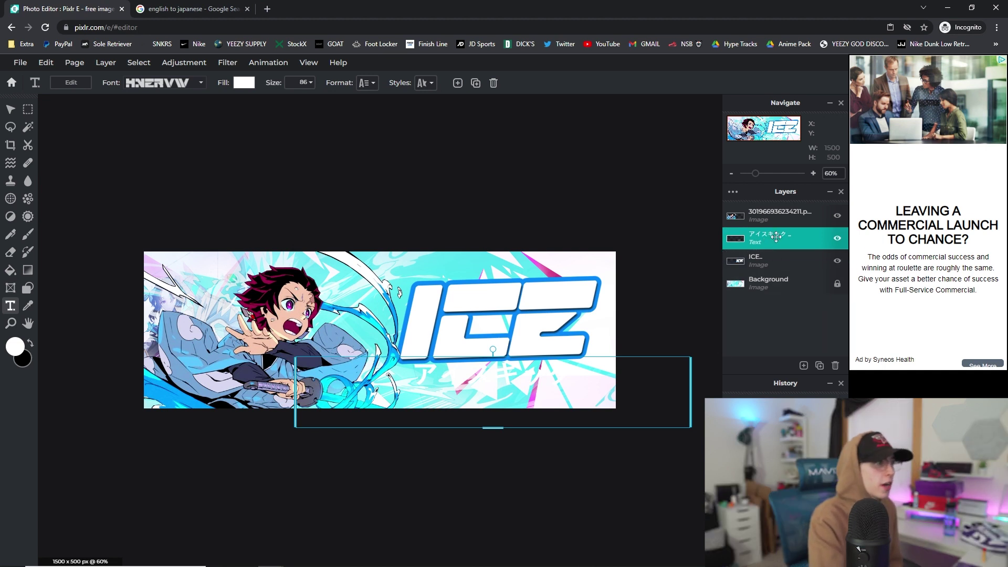
left_click_drag(514, 414, 555, 403)
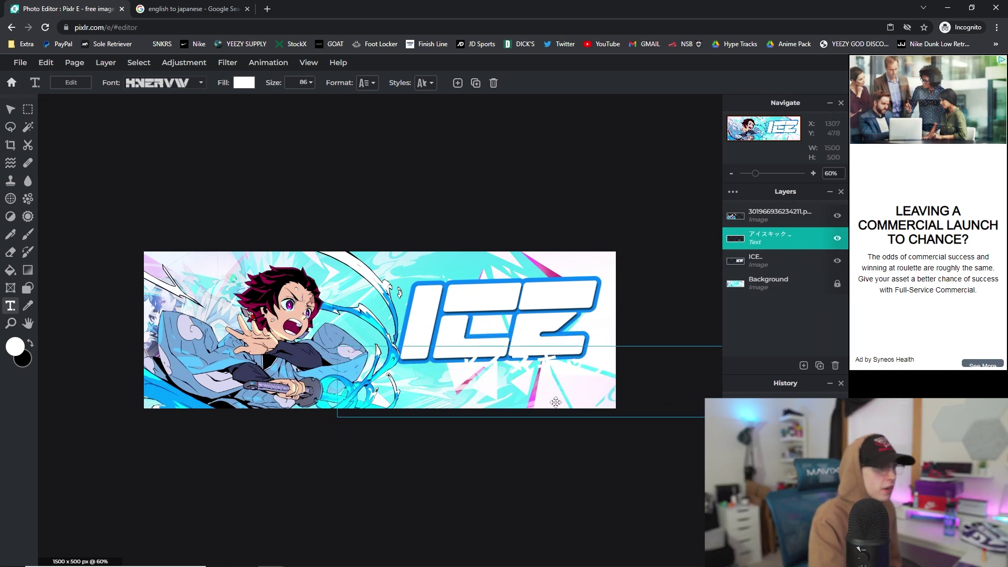
left_click_drag(689, 346, 686, 347)
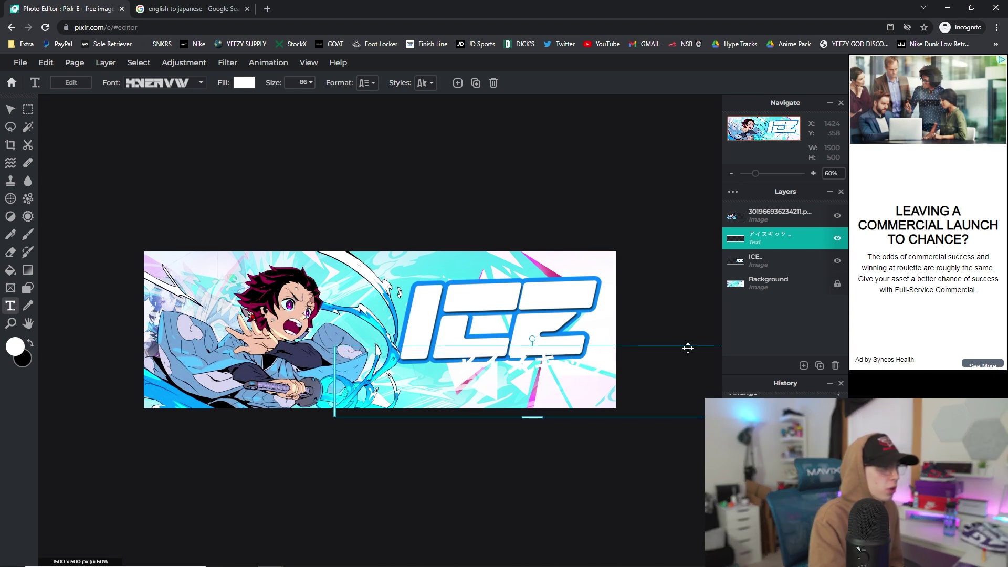
left_click(795, 237)
left_click(749, 313)
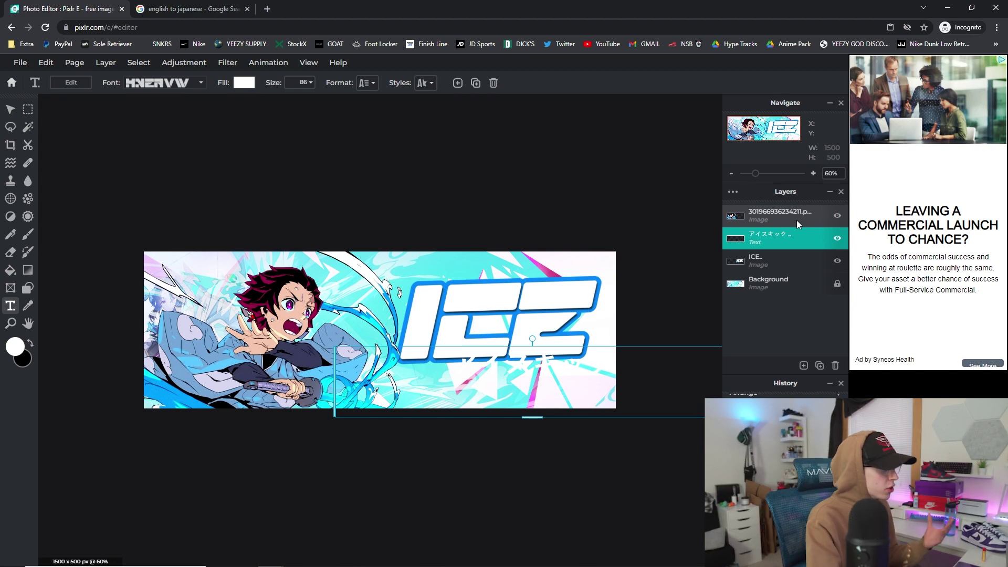
mouse_move(476, 561)
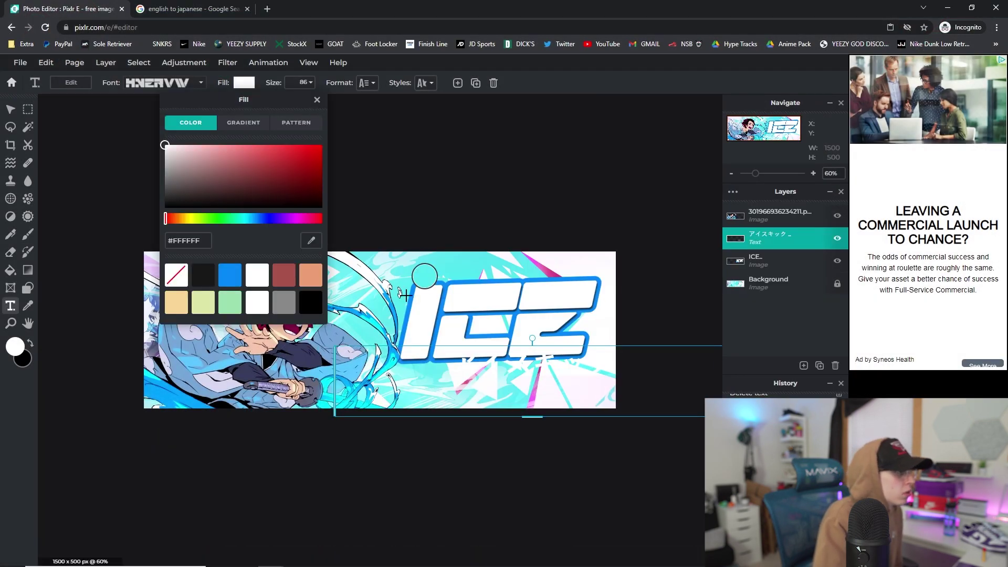
left_click(230, 274)
left_click(317, 99)
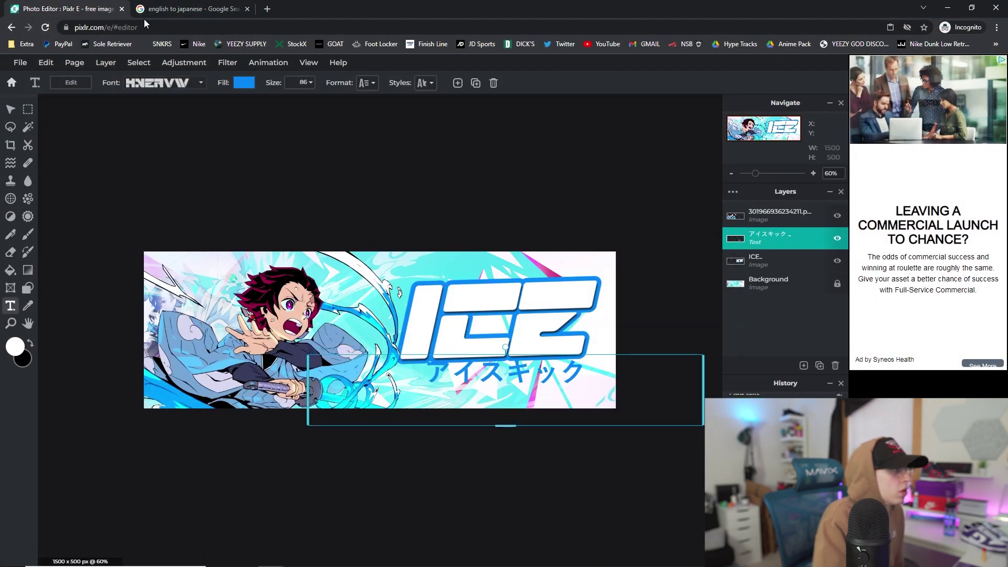
Copy and paste the blue katakana text, aligning the duplicate over the original
left_click(46, 62)
left_click(52, 124)
left_click(46, 62)
left_click(52, 151)
left_click_drag(452, 373, 578, 372)
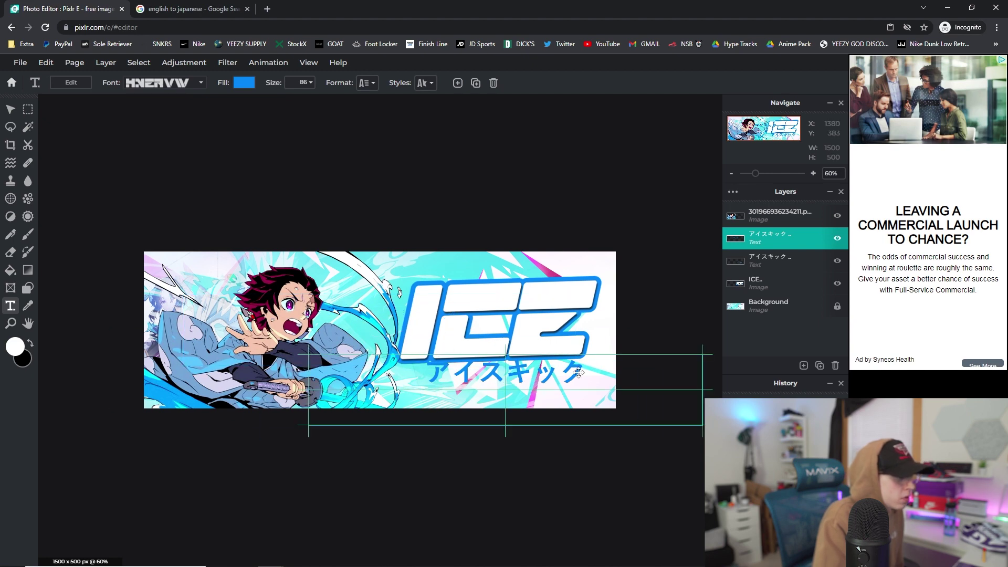
Give the lower katakana layer a thick white outline
left_click(788, 259)
left_click(368, 83)
left_click(430, 83)
left_click(389, 170)
left_click(473, 195)
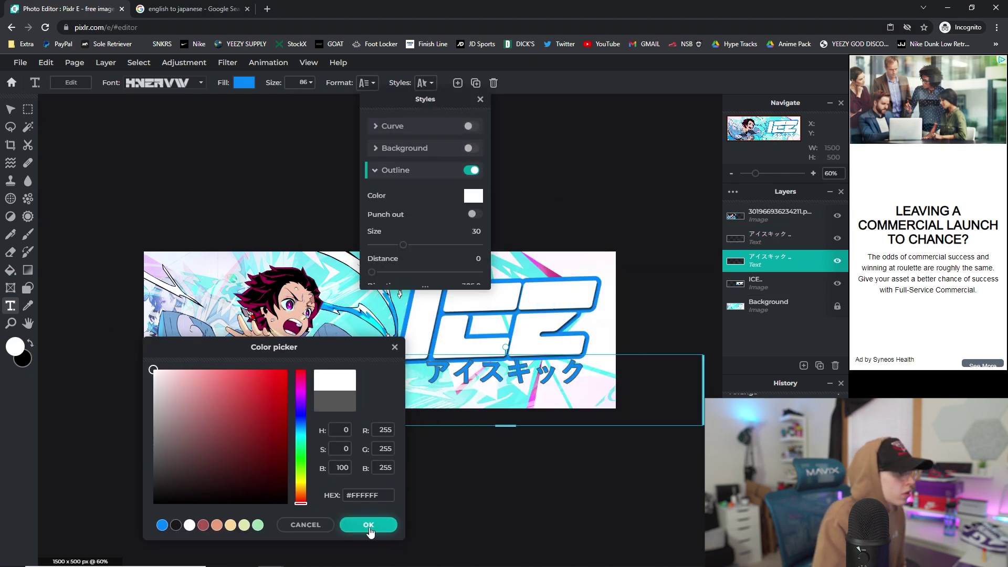
left_click(369, 525)
left_click_drag(423, 247, 454, 246)
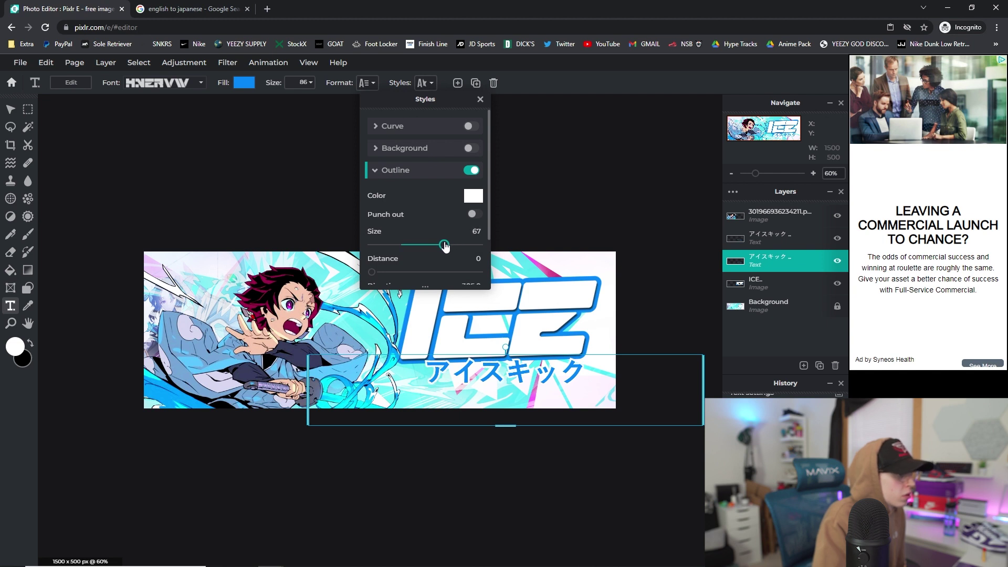
Add a faint shadow to the other katakana copy with distance 0 and blur 2
left_click(751, 237)
left_click(423, 83)
left_click(400, 170)
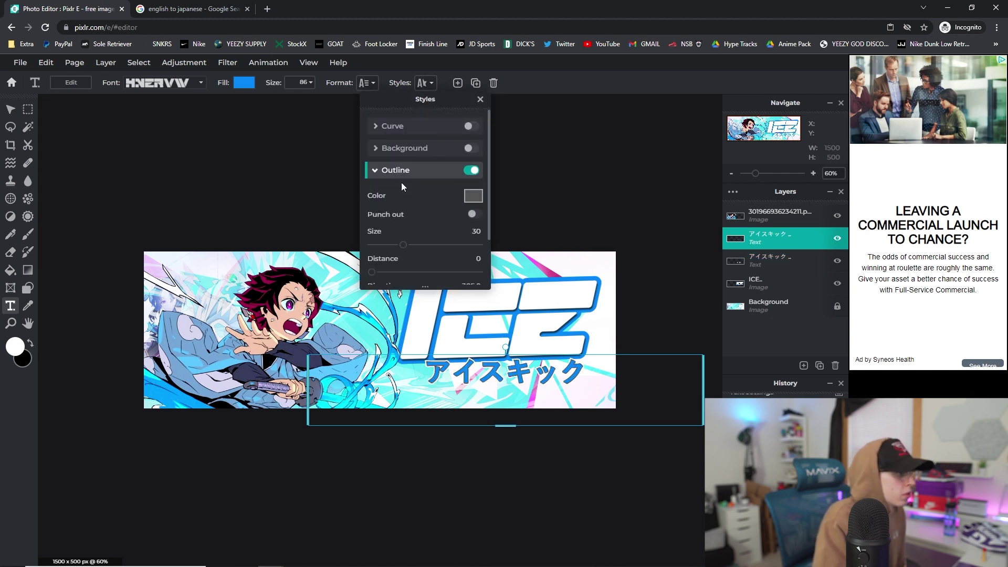
left_click(400, 171)
left_click(470, 192)
scroll(425, 210, "down", 2)
left_click_drag(426, 270, 471, 269)
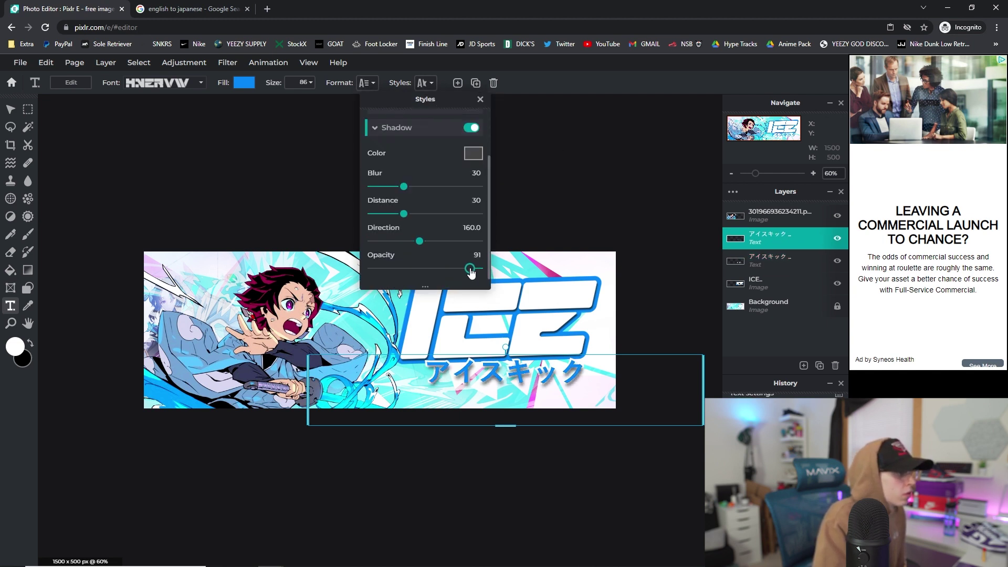
left_click_drag(404, 215, 362, 224)
left_click_drag(401, 188, 375, 194)
left_click_drag(434, 271, 395, 277)
left_click(480, 100)
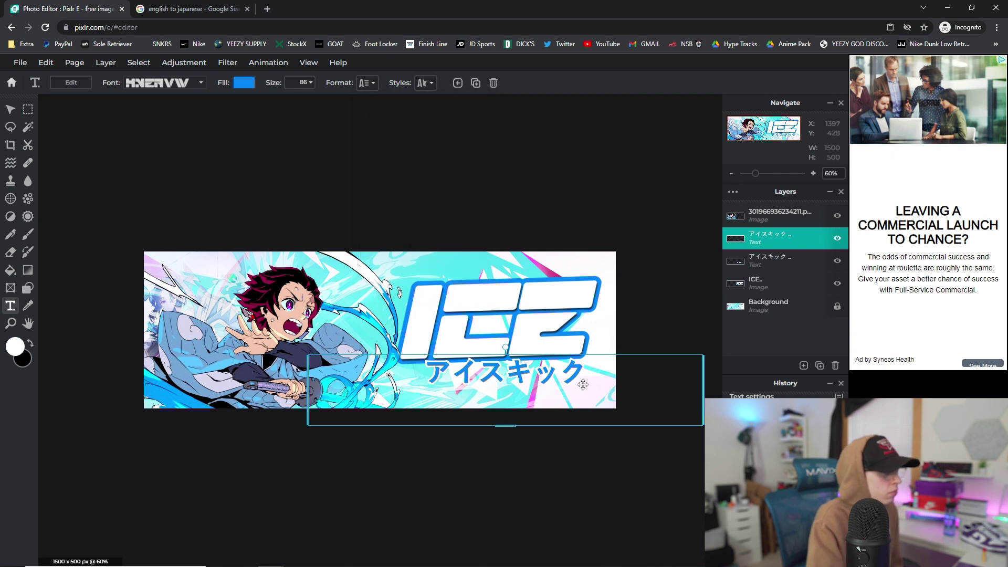
left_click(545, 197)
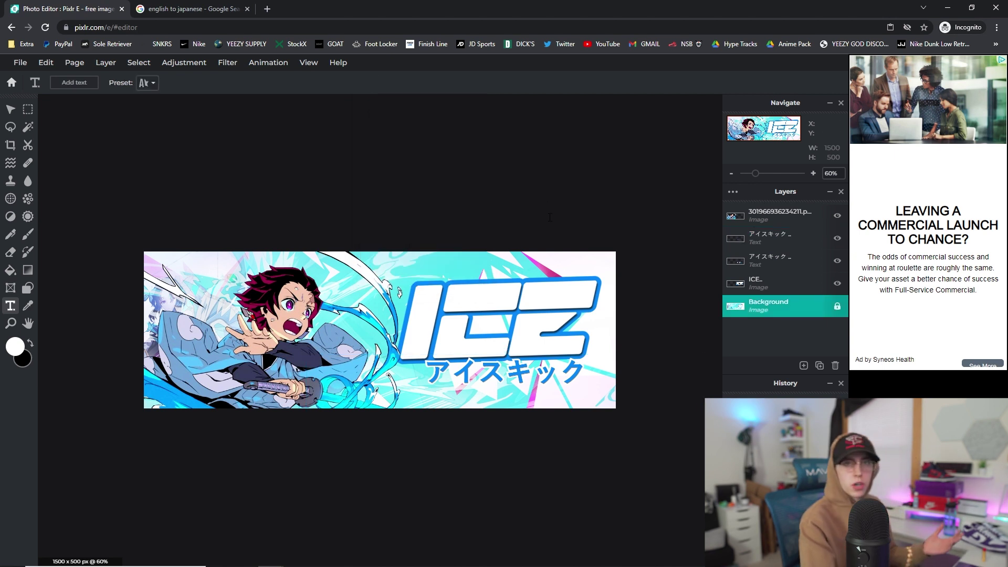
Reselect the upper katakana layer and Merge Down into the outlined copy beneath it
left_click(520, 373)
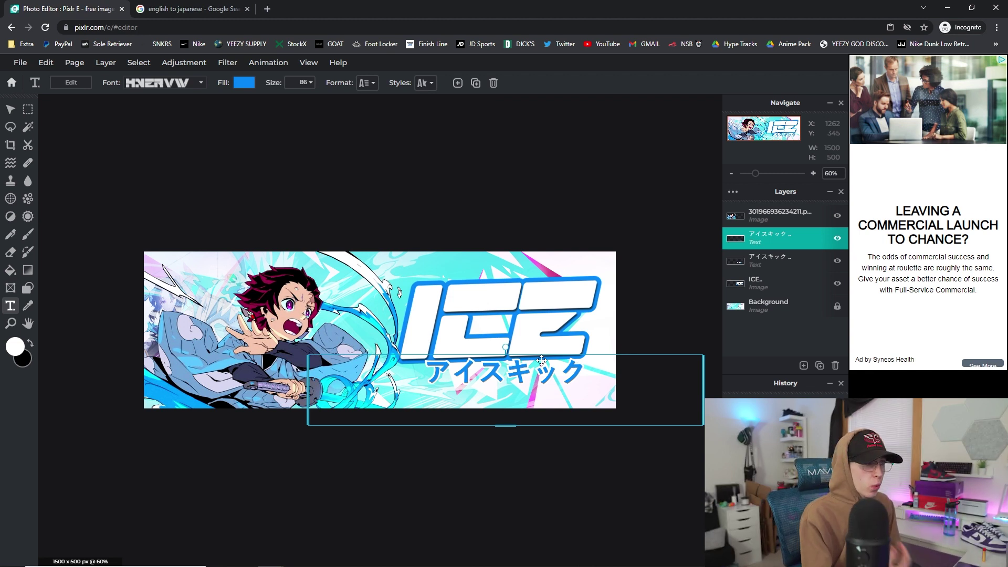
left_click(777, 239)
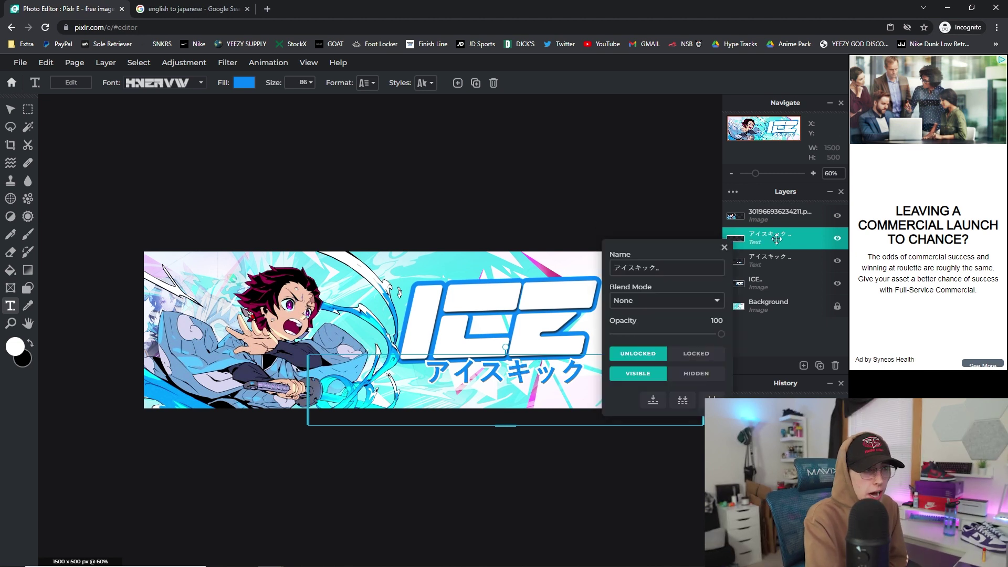
left_click(654, 400)
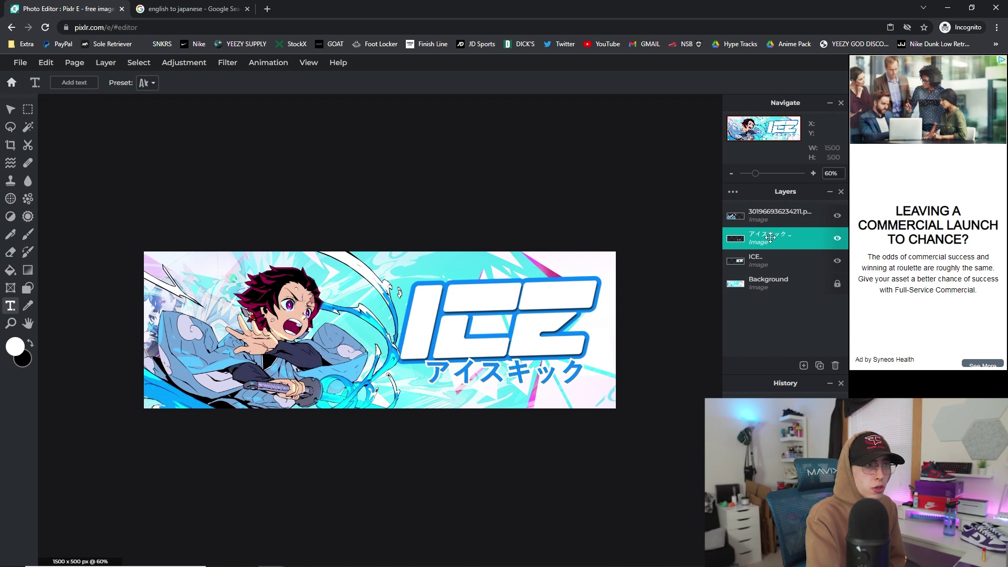
Shrink the katakana subtitle to 379 × 74 and place it under the right end of ICE
left_click(15, 112)
left_click_drag(703, 352, 657, 374)
left_click_drag(500, 371, 509, 352)
left_click_drag(547, 391, 683, 348)
left_click(680, 351)
left_click(580, 361)
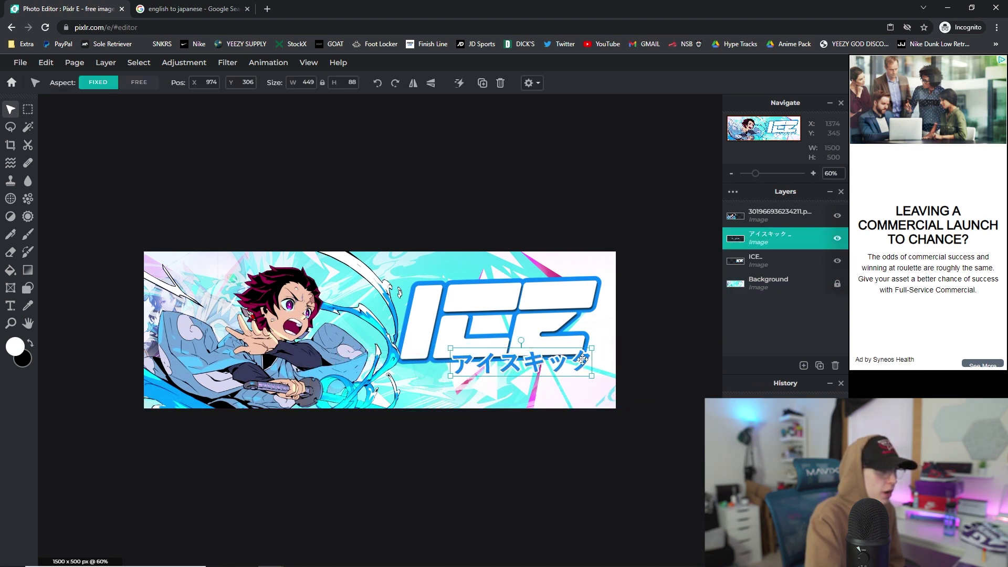
left_click_drag(570, 357, 549, 344)
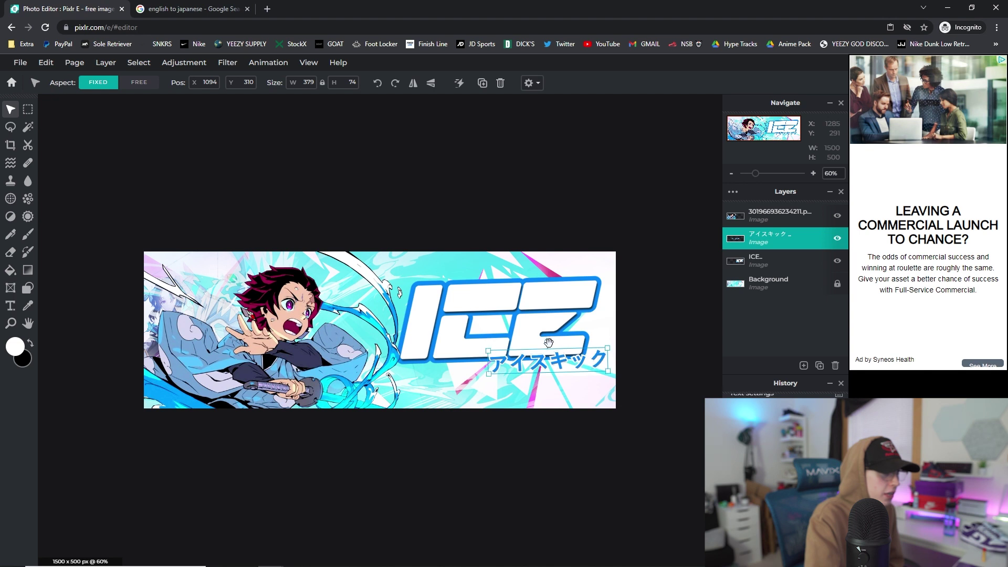
left_click(663, 343)
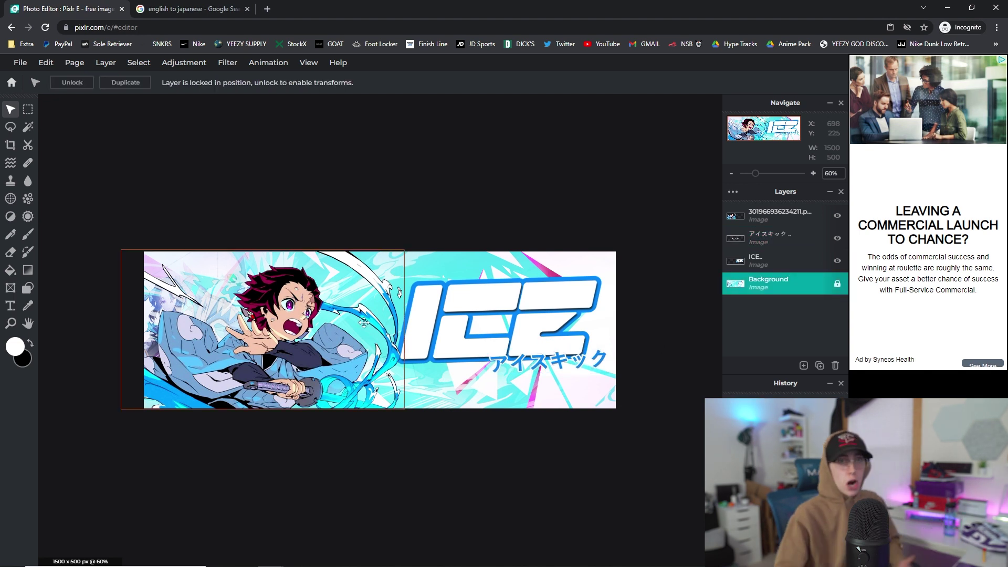